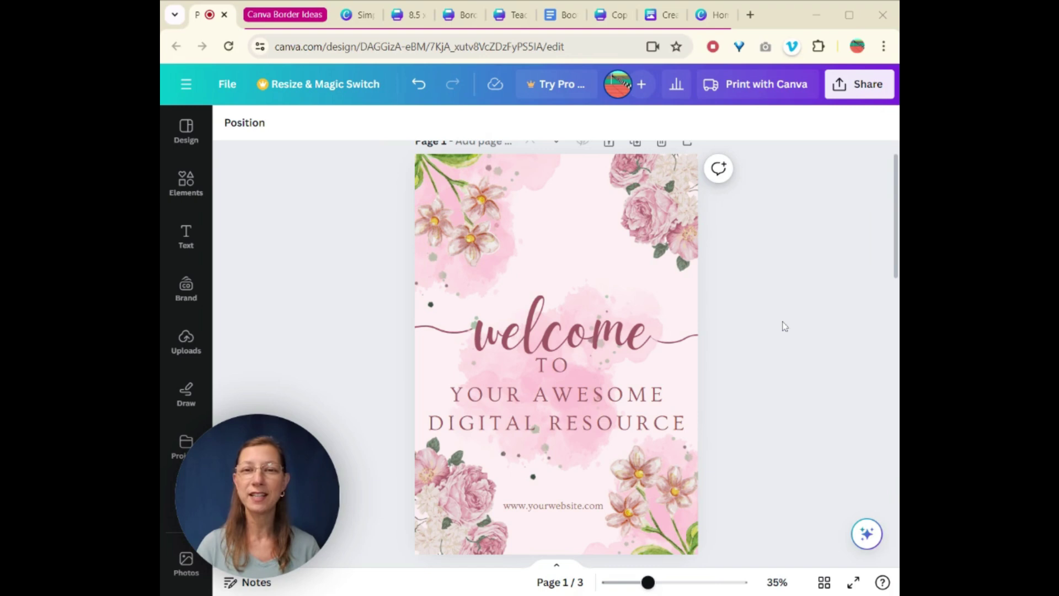
Show all three pages in grid view, then switch to the 'Find a template' design.
{"action": "left_click", "coordinate": [824, 582]}
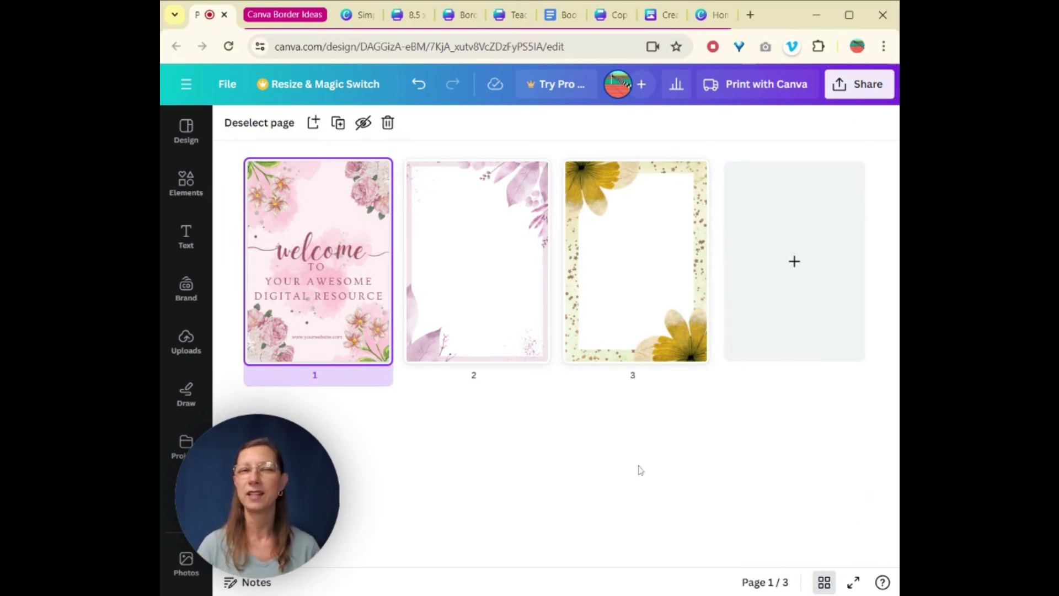
{"action": "left_click", "coordinate": [355, 20]}
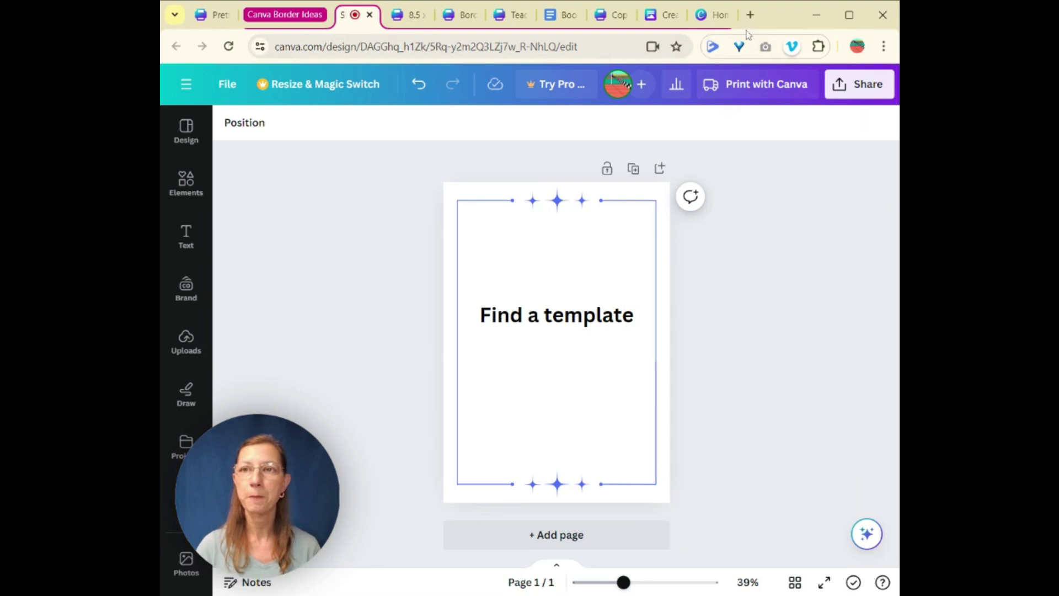
From Home, replace the old template search with 'A4 sized paer' and run it.
{"action": "left_click", "coordinate": [702, 16]}
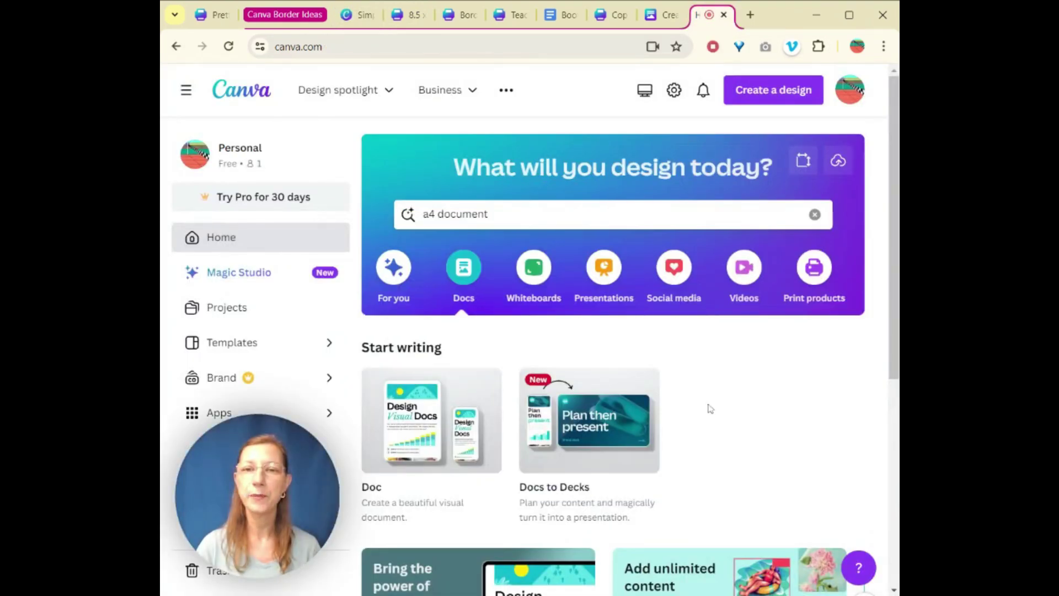
{"action": "left_click_drag", "start_coordinate": [491, 215], "coordinate": [389, 209]}
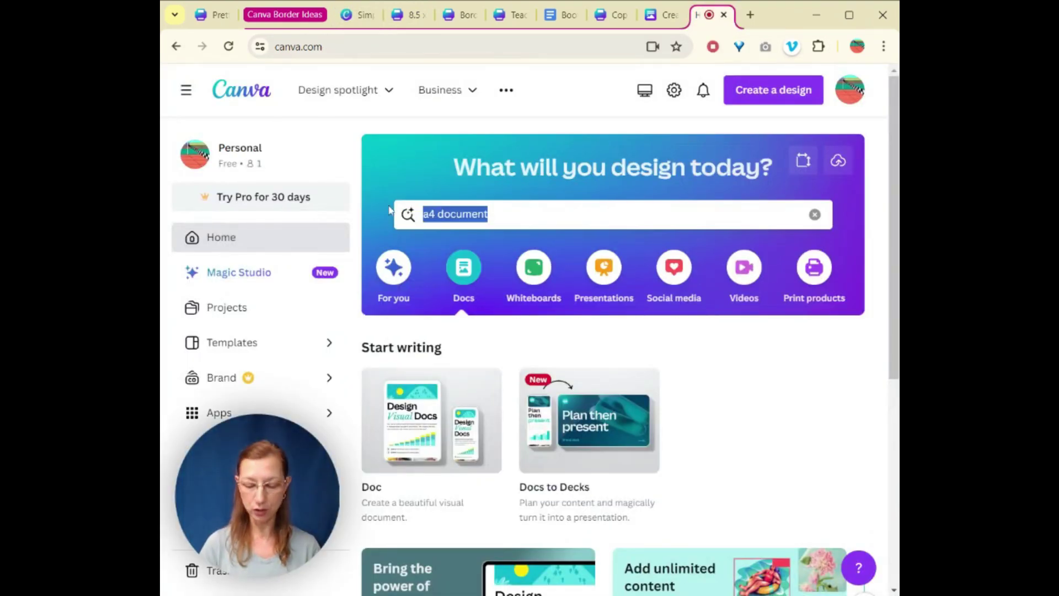
{"action": "key", "text": "BackSpace"}
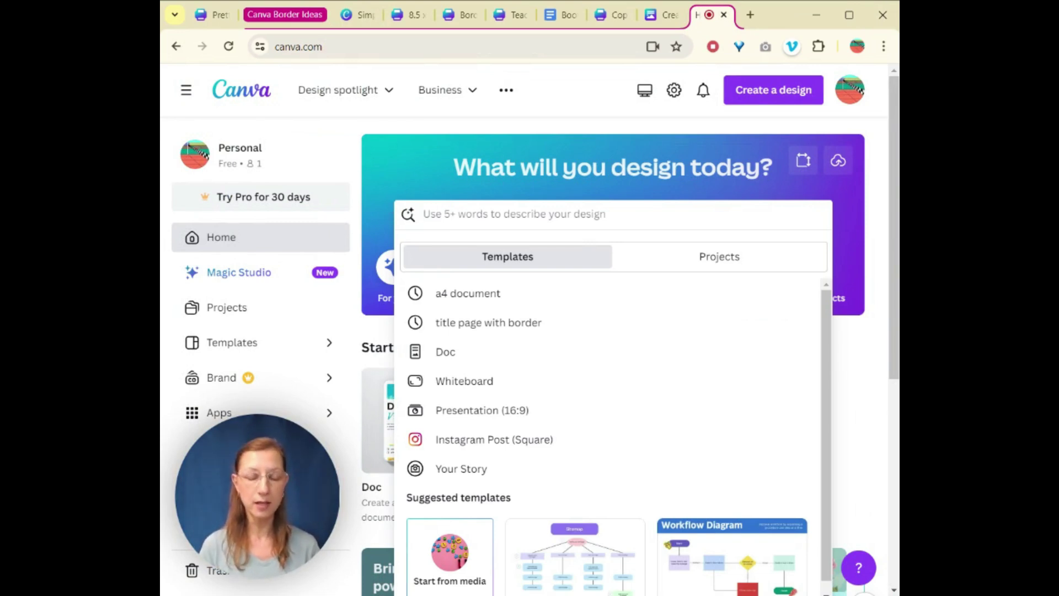
{"action": "type", "text": "A4"}
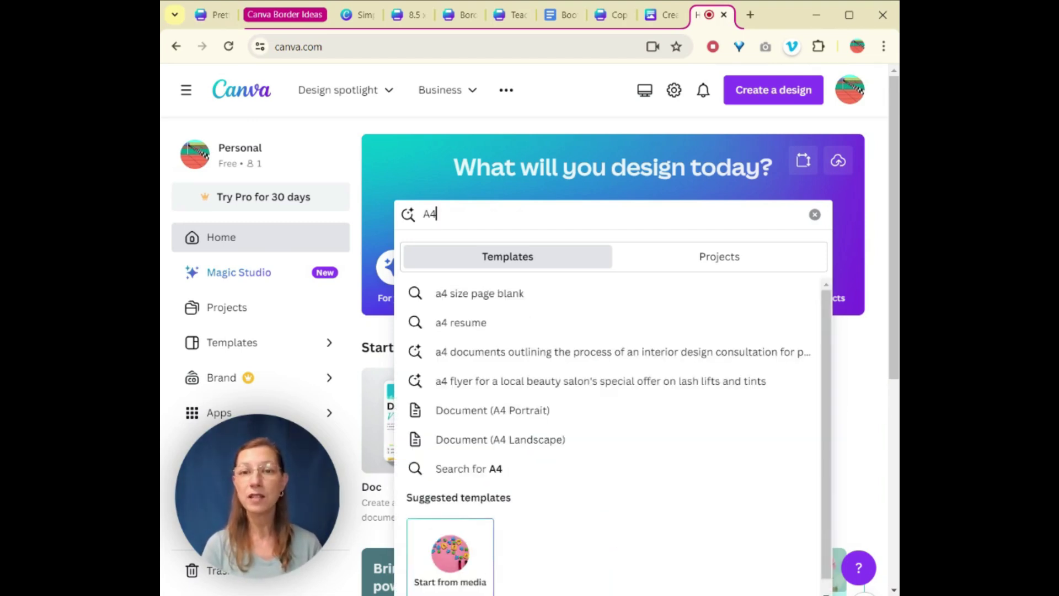
{"action": "type", "text": "siz"}
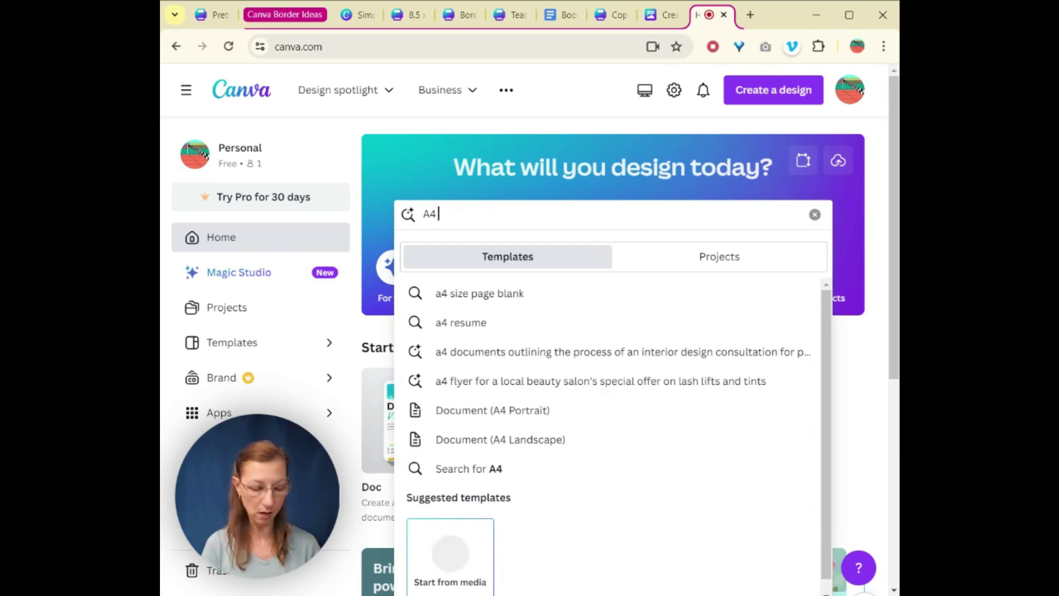
{"action": "type", "text": "ed paer"}
{"action": "key", "text": "Return"}
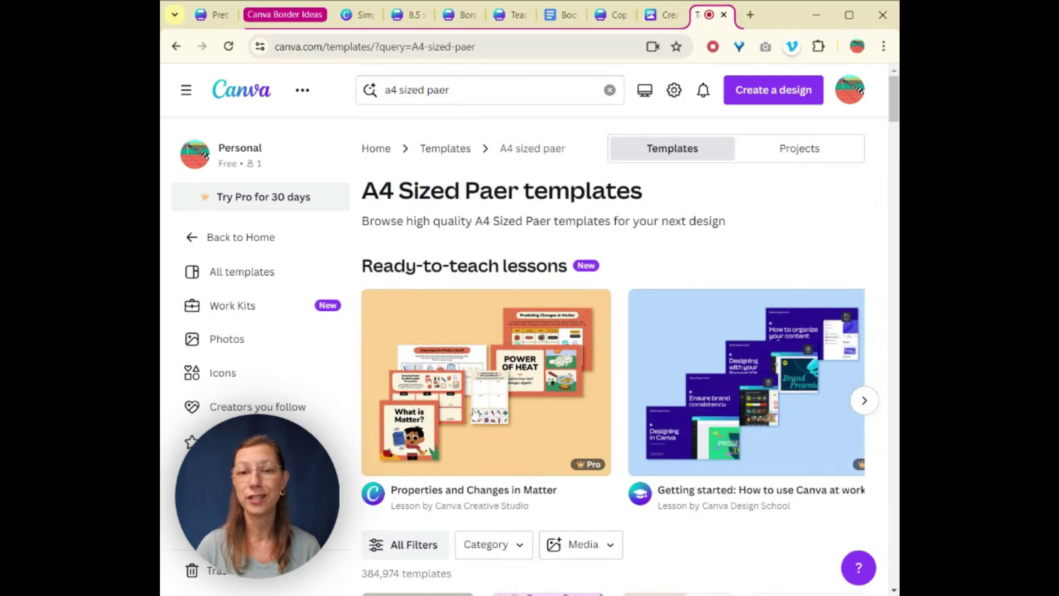
Preview the Simple Border Classic template and star it.
{"action": "scroll", "coordinate": [473, 468], "scroll_direction": "down", "scroll_amount": 4}
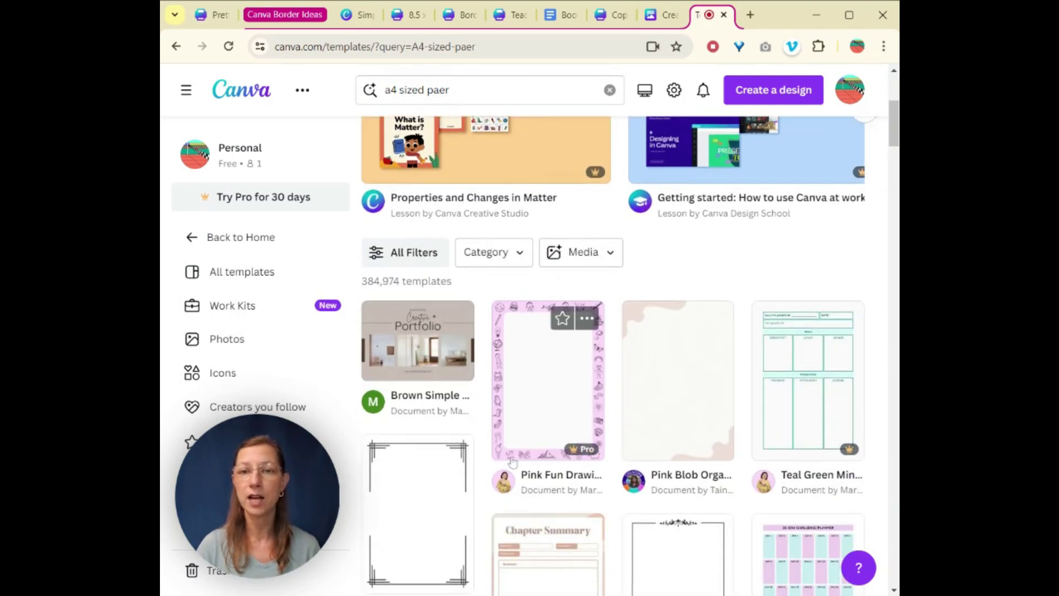
{"action": "scroll", "coordinate": [518, 459], "scroll_direction": "up", "scroll_amount": 4}
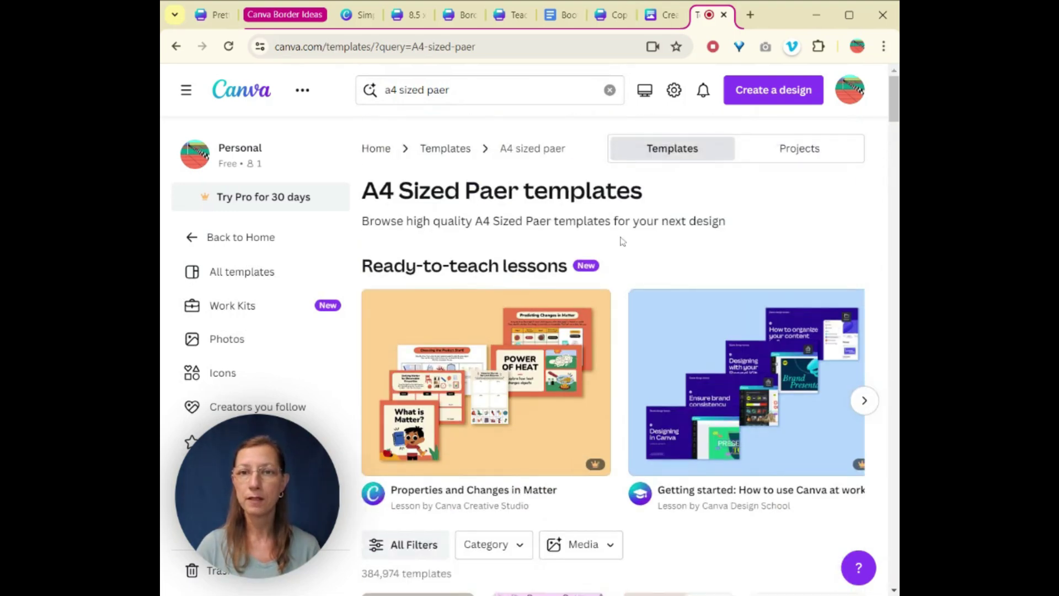
{"action": "scroll", "coordinate": [605, 251], "scroll_direction": "down", "scroll_amount": 1}
{"action": "scroll", "coordinate": [606, 251], "scroll_direction": "down", "scroll_amount": 6}
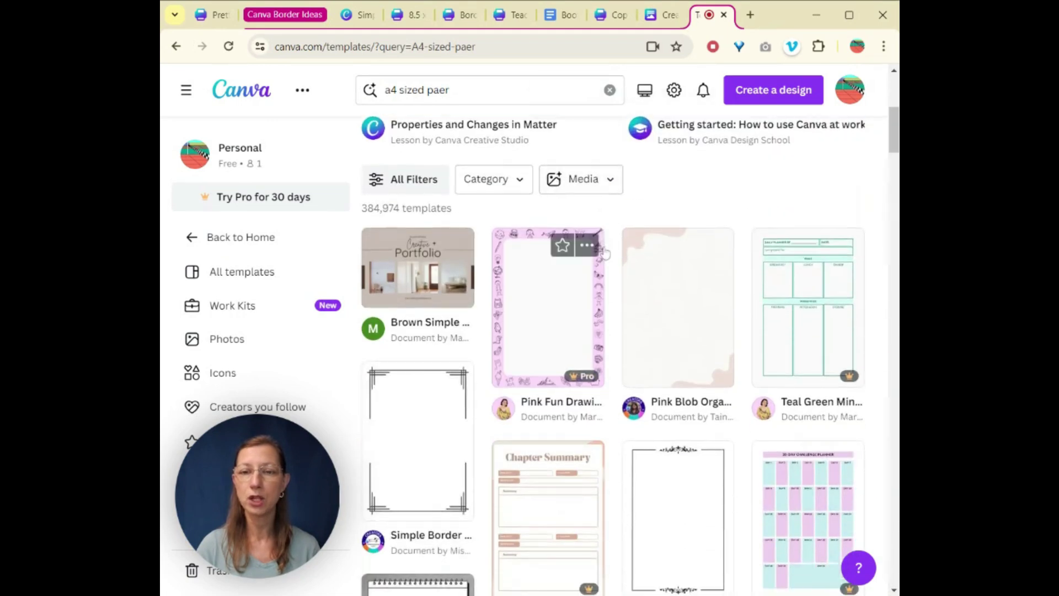
{"action": "left_click", "coordinate": [430, 444]}
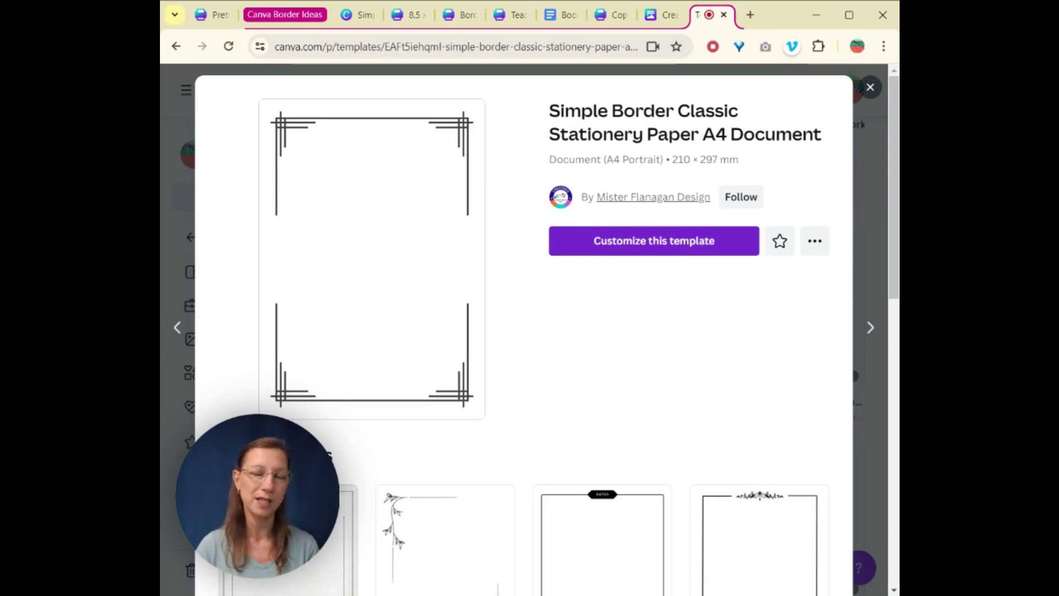
{"action": "left_click", "coordinate": [780, 242]}
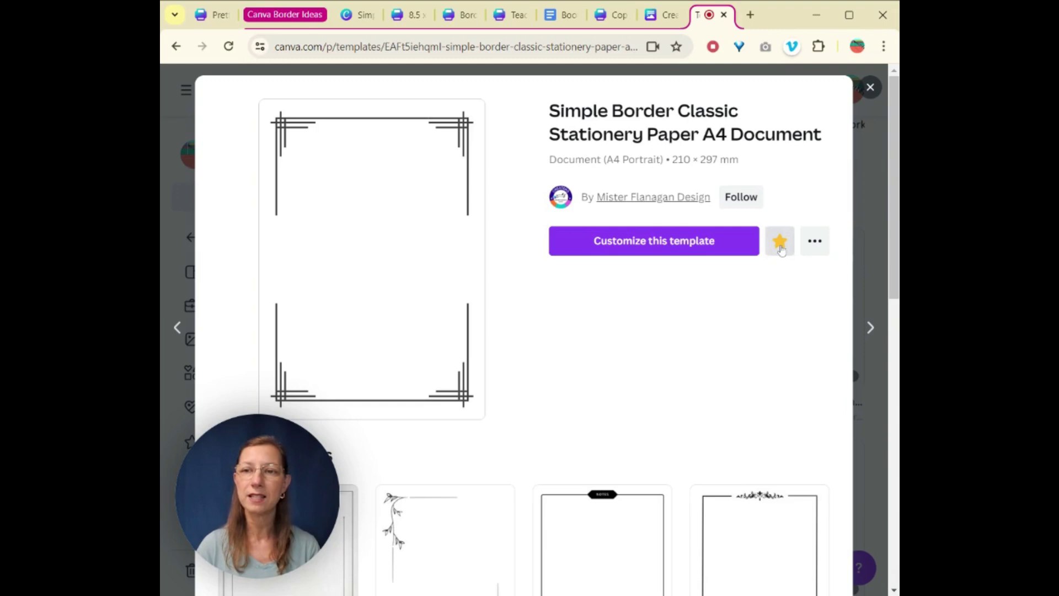
{"action": "left_click", "coordinate": [869, 99]}
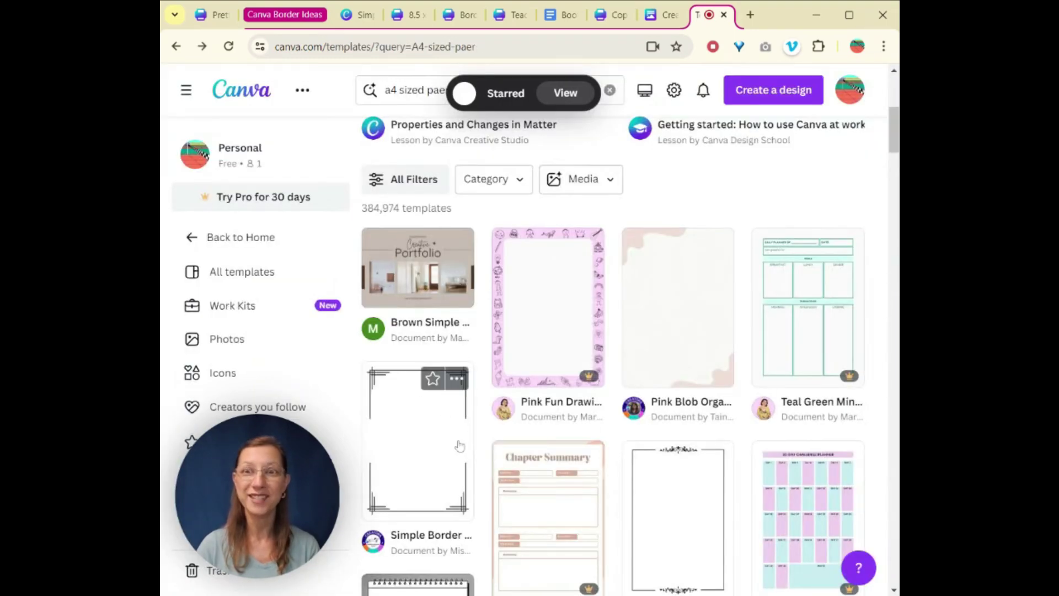
Star the Minimalist Vintage and Minimalist A4 templates in the results.
{"action": "scroll", "coordinate": [460, 446], "scroll_direction": "down", "scroll_amount": 3}
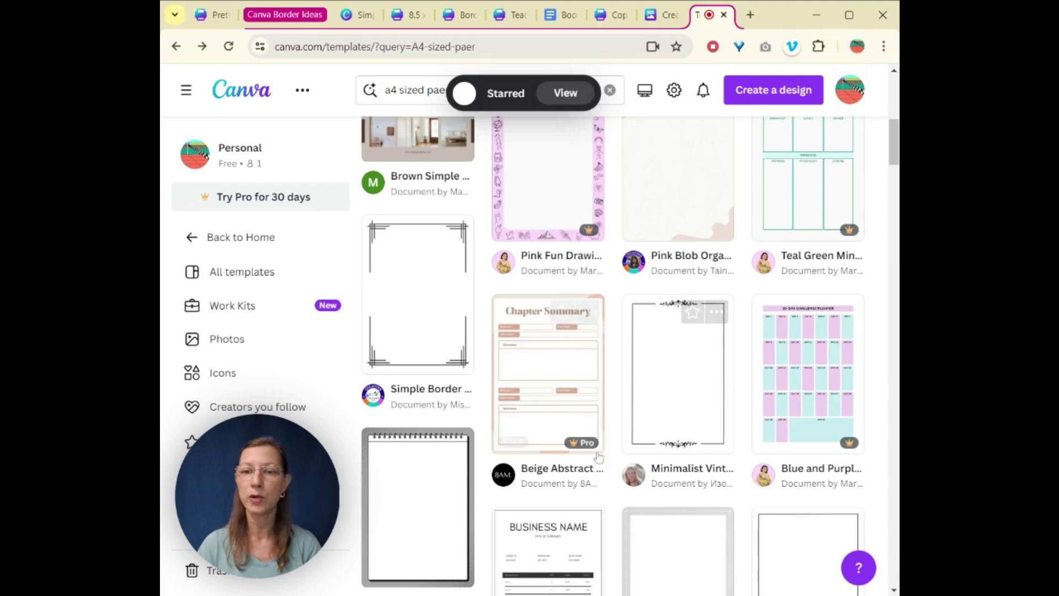
{"action": "mouse_move", "coordinate": [595, 448]}
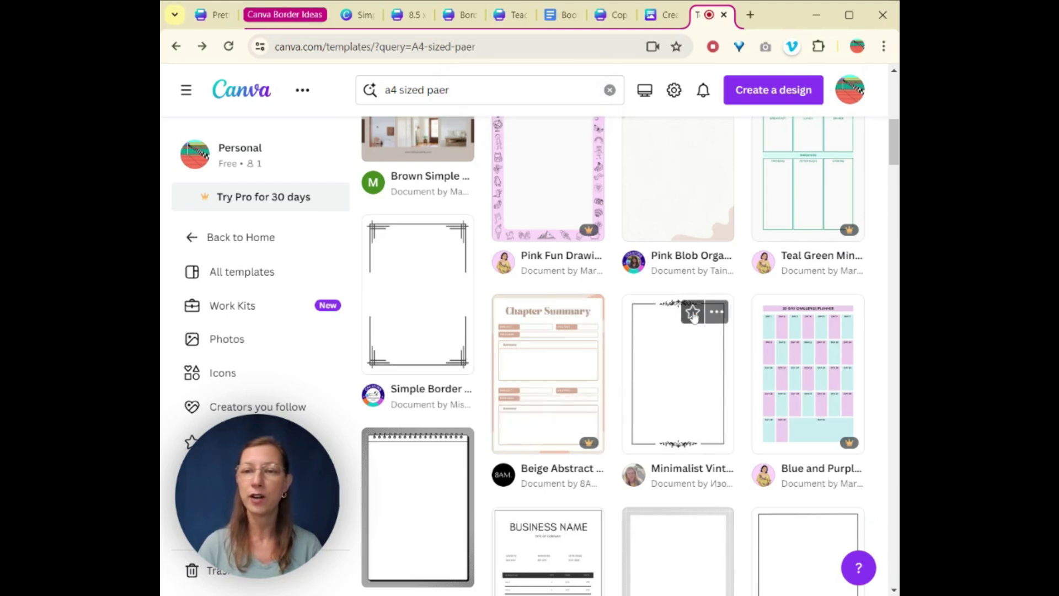
{"action": "left_click", "coordinate": [693, 323]}
{"action": "scroll", "coordinate": [693, 329], "scroll_direction": "up", "scroll_amount": 3}
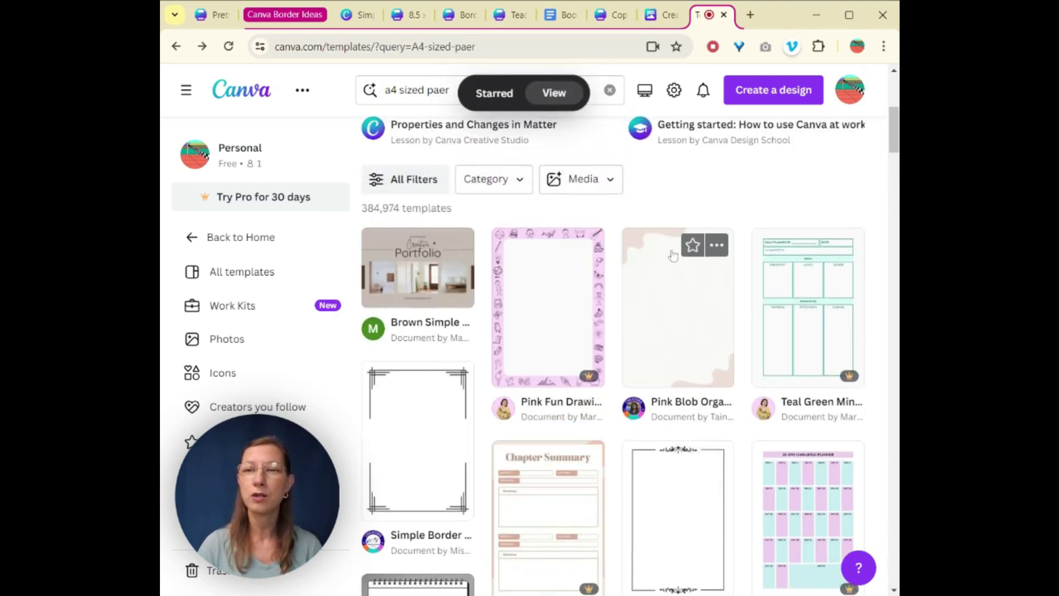
{"action": "scroll", "coordinate": [682, 539], "scroll_direction": "down", "scroll_amount": 5}
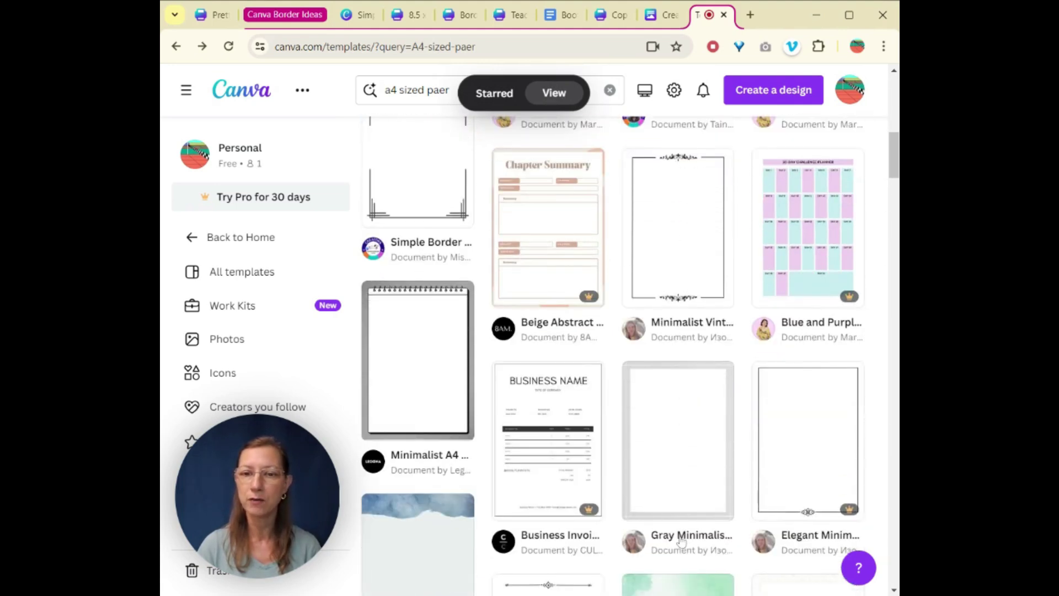
{"action": "scroll", "coordinate": [682, 541], "scroll_direction": "down", "scroll_amount": 1}
{"action": "left_click", "coordinate": [433, 226]}
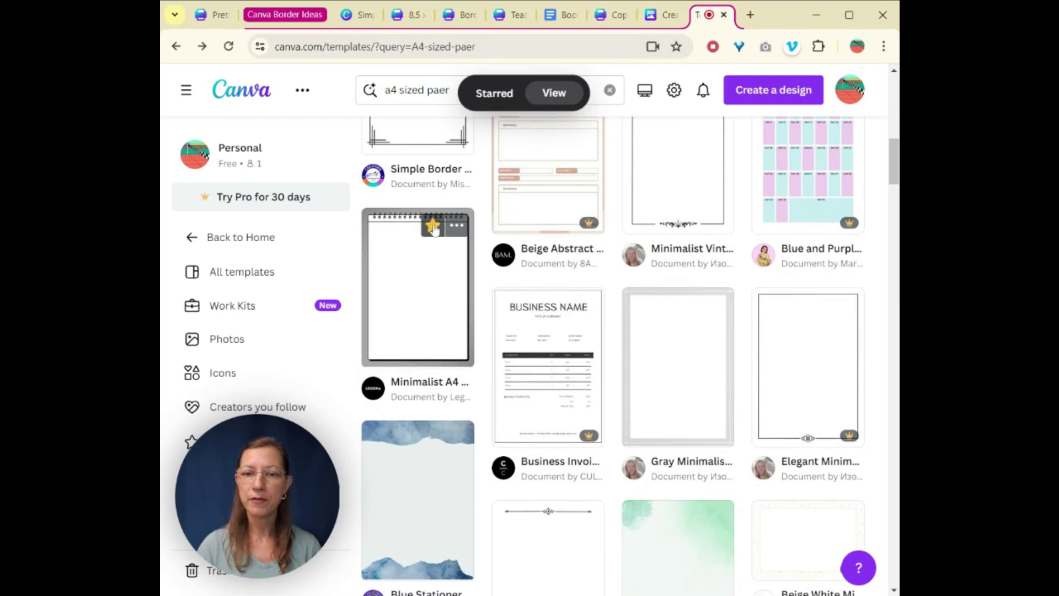
{"action": "scroll", "coordinate": [693, 383], "scroll_direction": "down", "scroll_amount": 1}
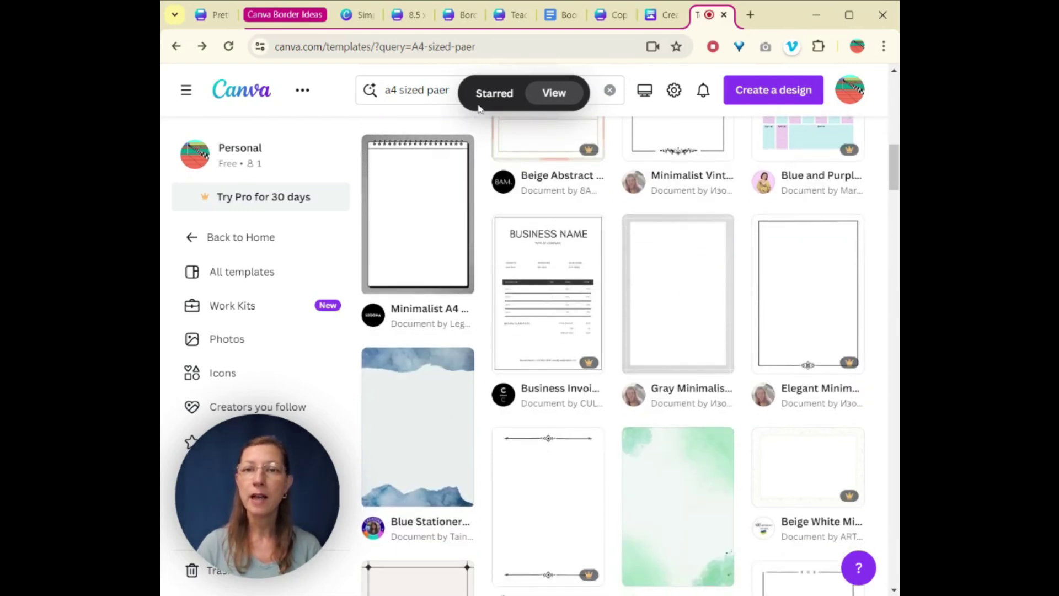
Go to Projects > Folders > Starred and preview the Minimalist Vintage Line A4 Stationery Paper template.
{"action": "left_click", "coordinate": [557, 94]}
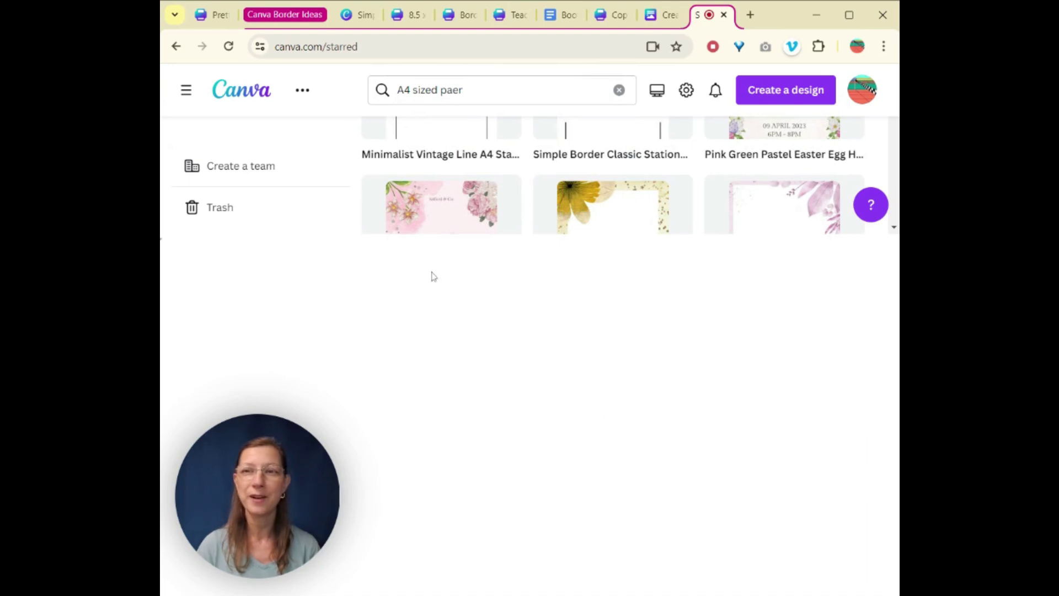
{"action": "left_click", "coordinate": [229, 47]}
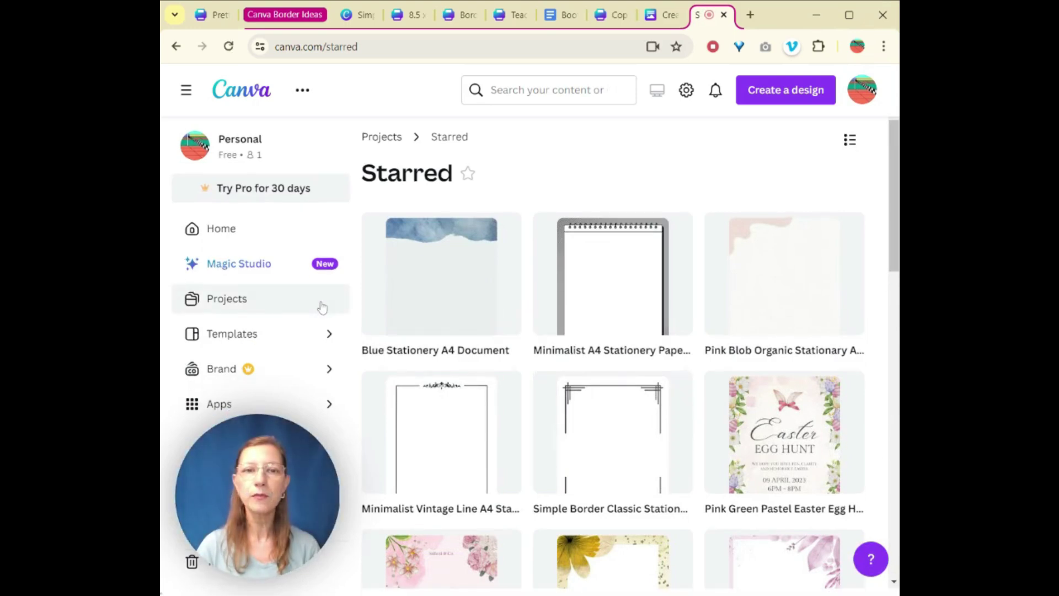
{"action": "left_click", "coordinate": [232, 228]}
{"action": "left_click", "coordinate": [243, 311]}
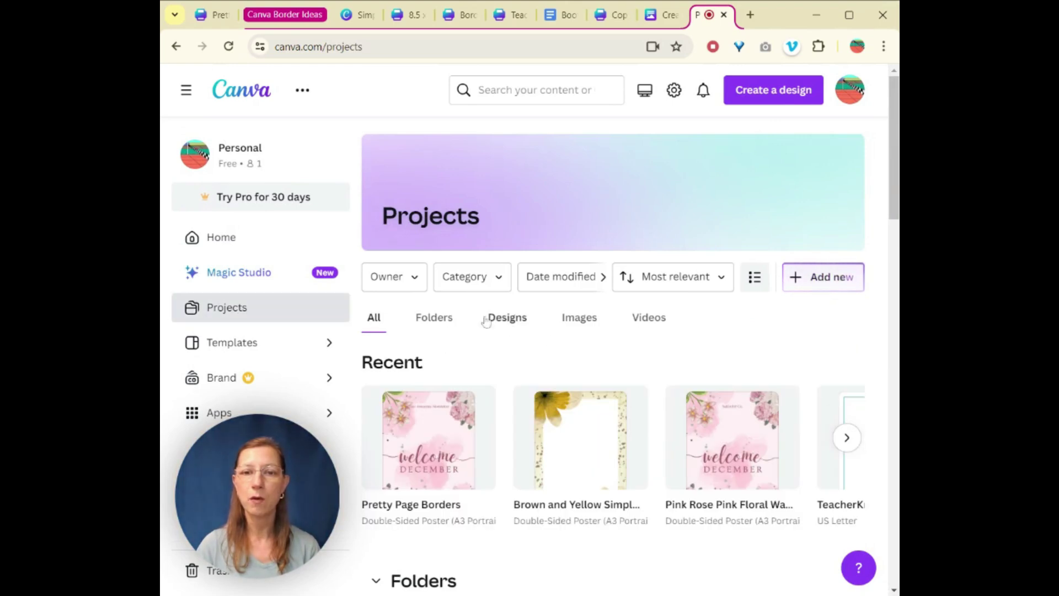
{"action": "left_click", "coordinate": [445, 321]}
{"action": "left_click", "coordinate": [421, 396]}
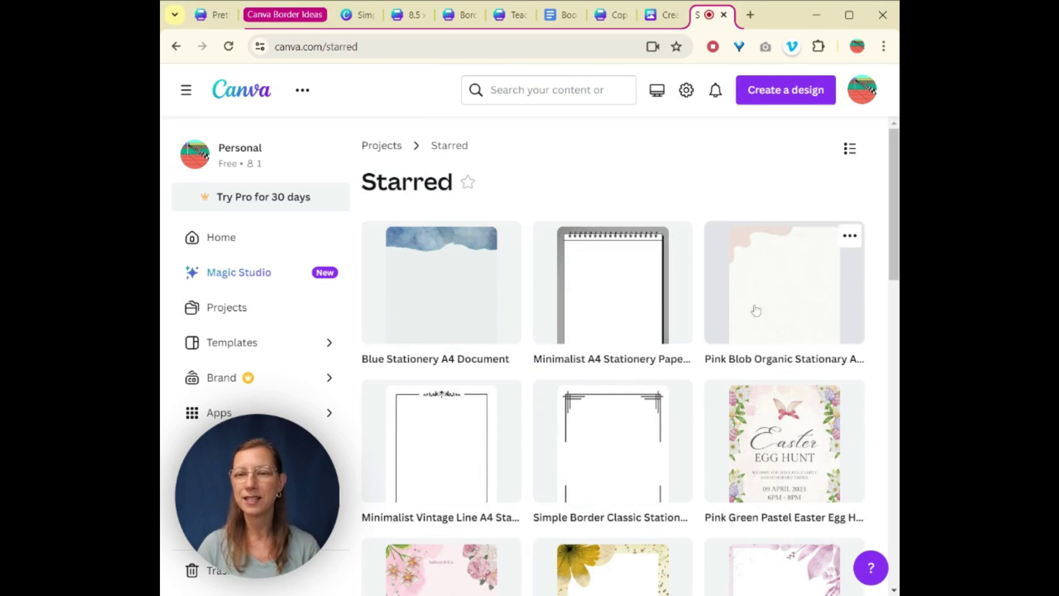
{"action": "left_click", "coordinate": [450, 457]}
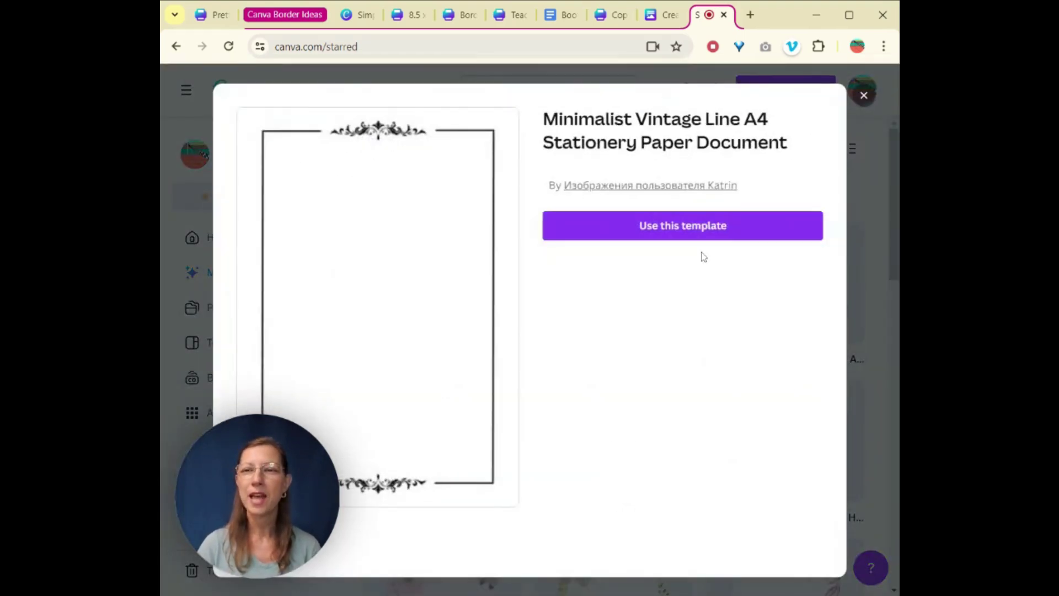
Create an editable design from the Minimalist Vintage template, then switch to the 'Make your own' design.
{"action": "left_click", "coordinate": [702, 236]}
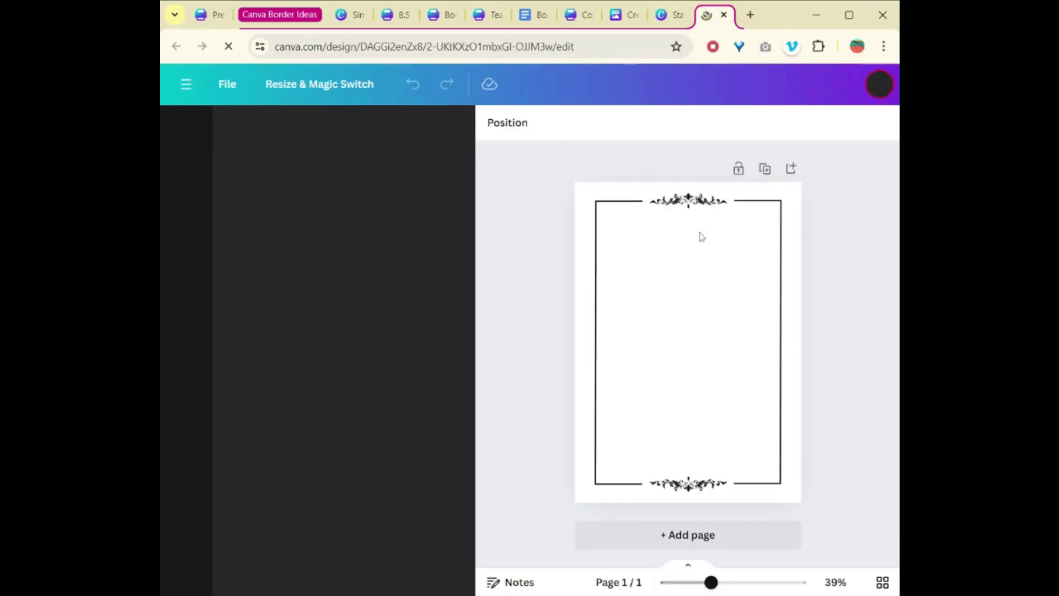
{"action": "left_click", "coordinate": [480, 353]}
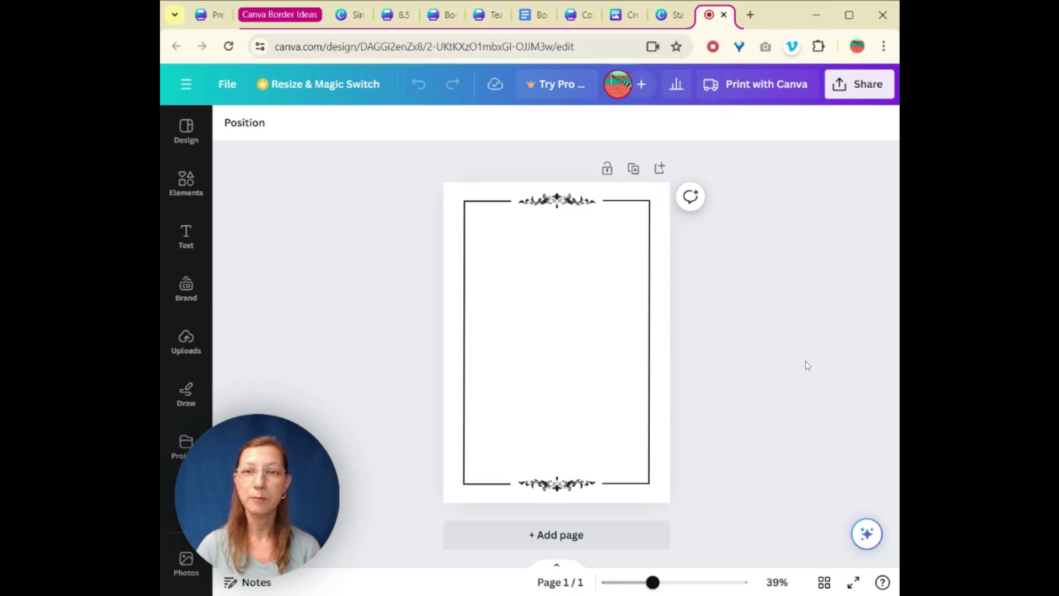
{"action": "left_click", "coordinate": [393, 14]}
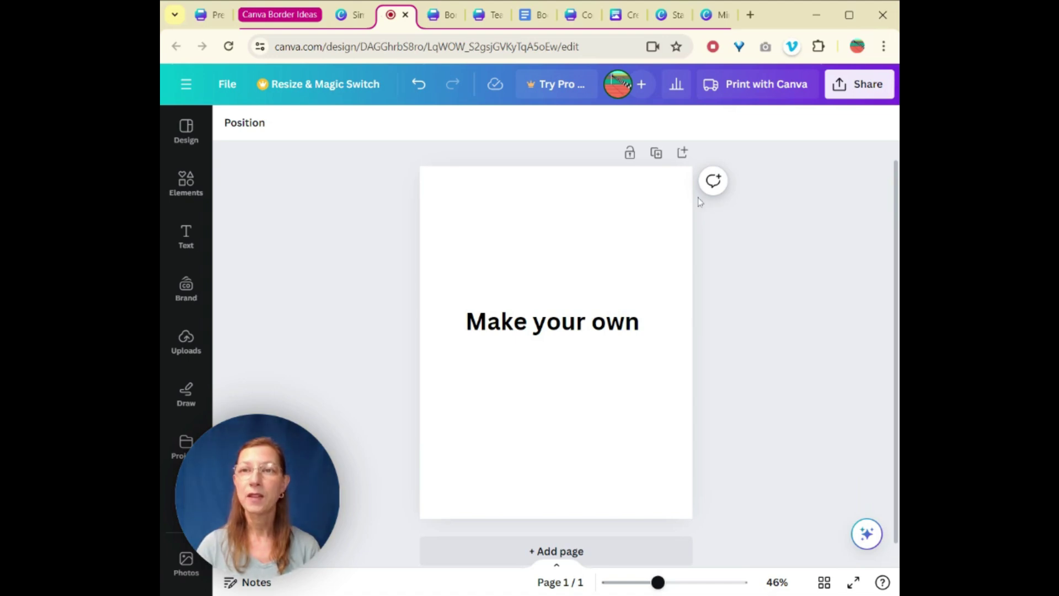
Close the starred template preview and return to the Canva home page.
{"action": "left_click", "coordinate": [663, 21]}
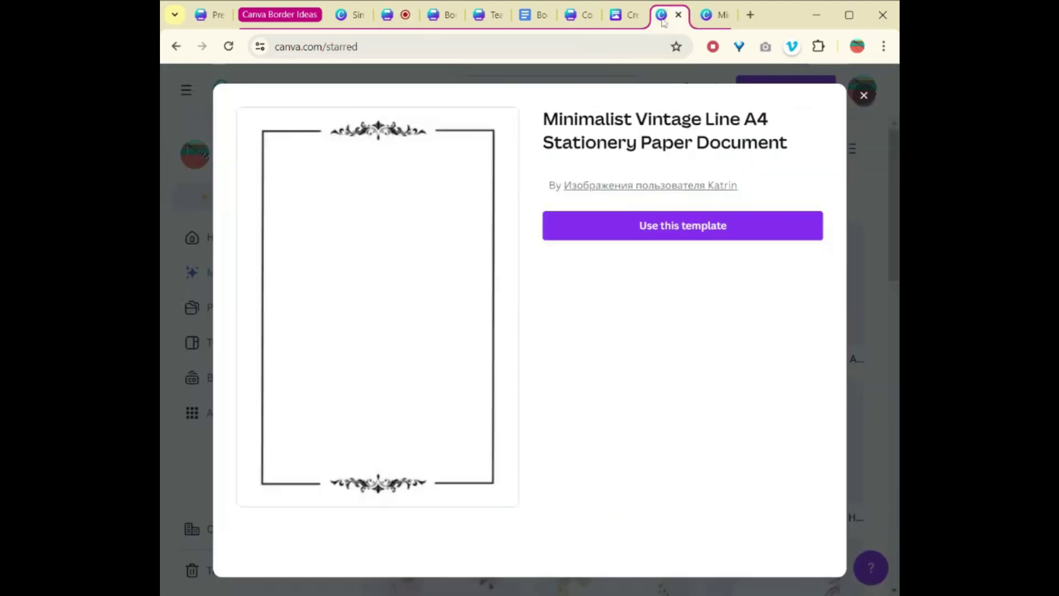
{"action": "left_click", "coordinate": [864, 96]}
{"action": "left_click", "coordinate": [244, 101]}
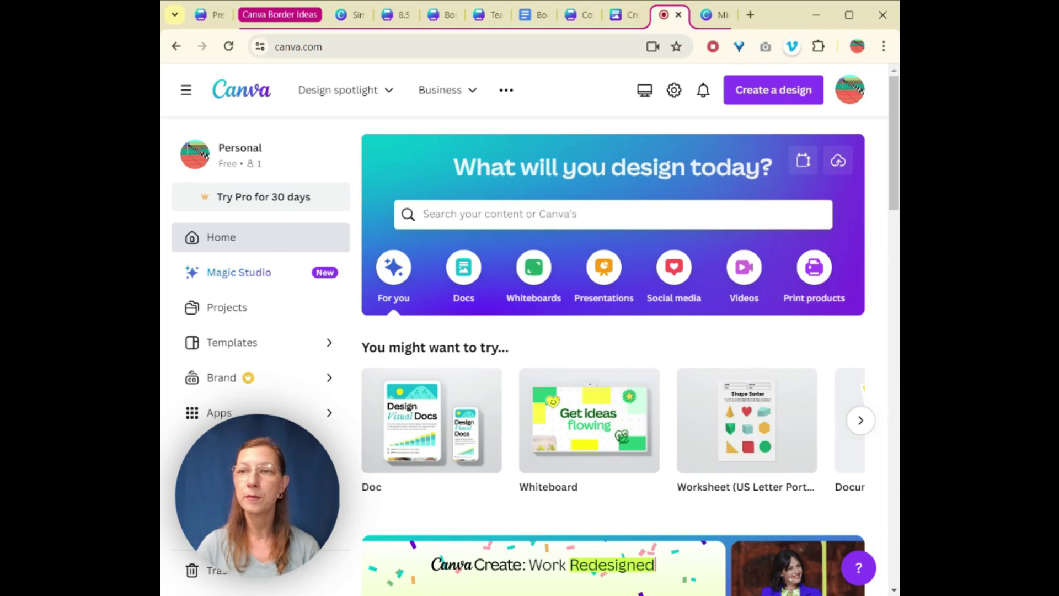
Create a custom-size design of 8.5 × 11 inches.
{"action": "left_click", "coordinate": [767, 98]}
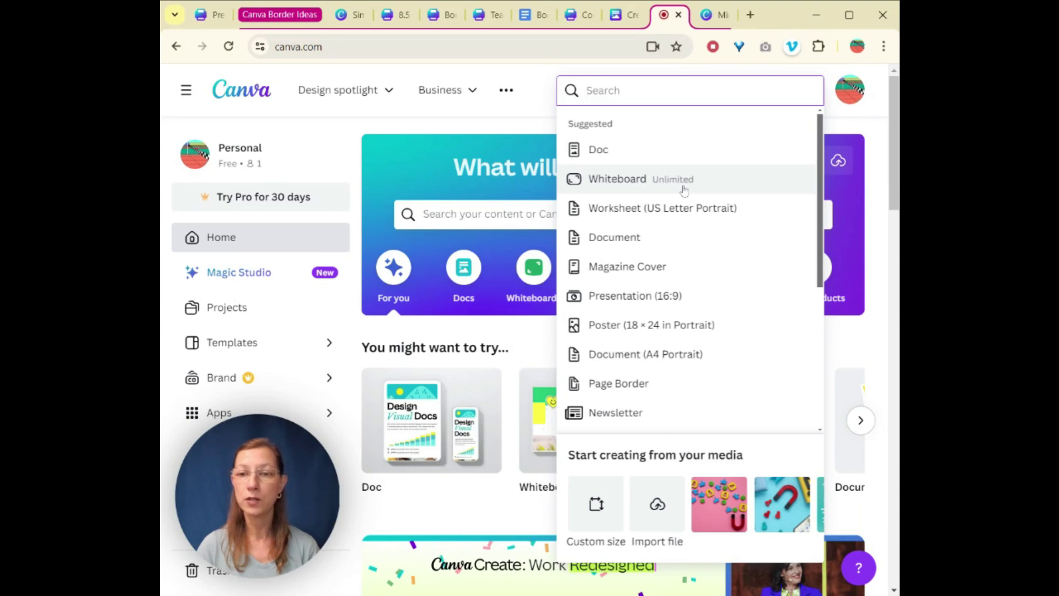
{"action": "left_click", "coordinate": [596, 505]}
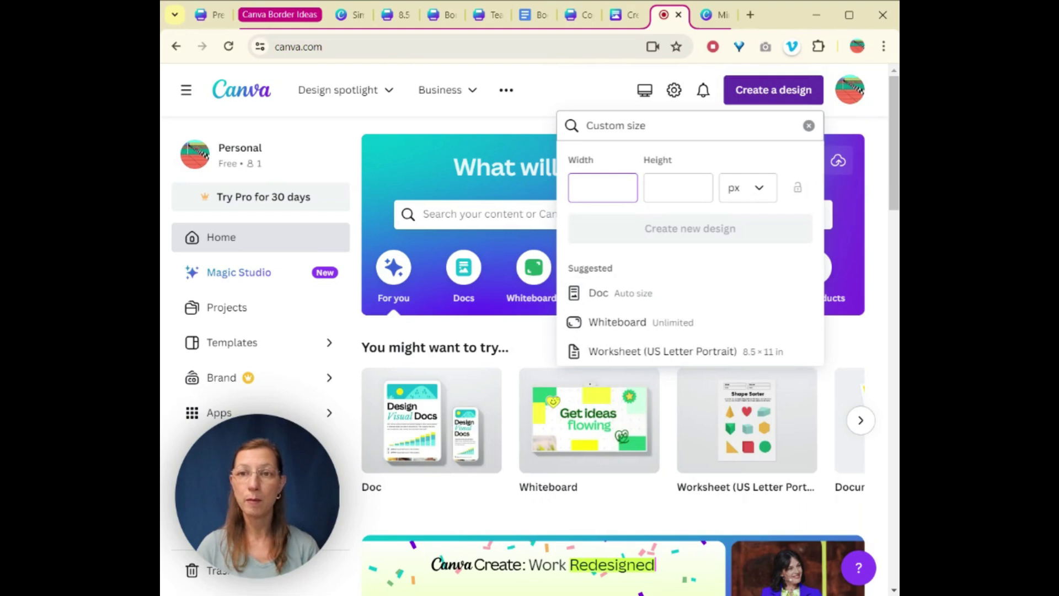
{"action": "left_click", "coordinate": [761, 196]}
{"action": "left_click", "coordinate": [679, 259]}
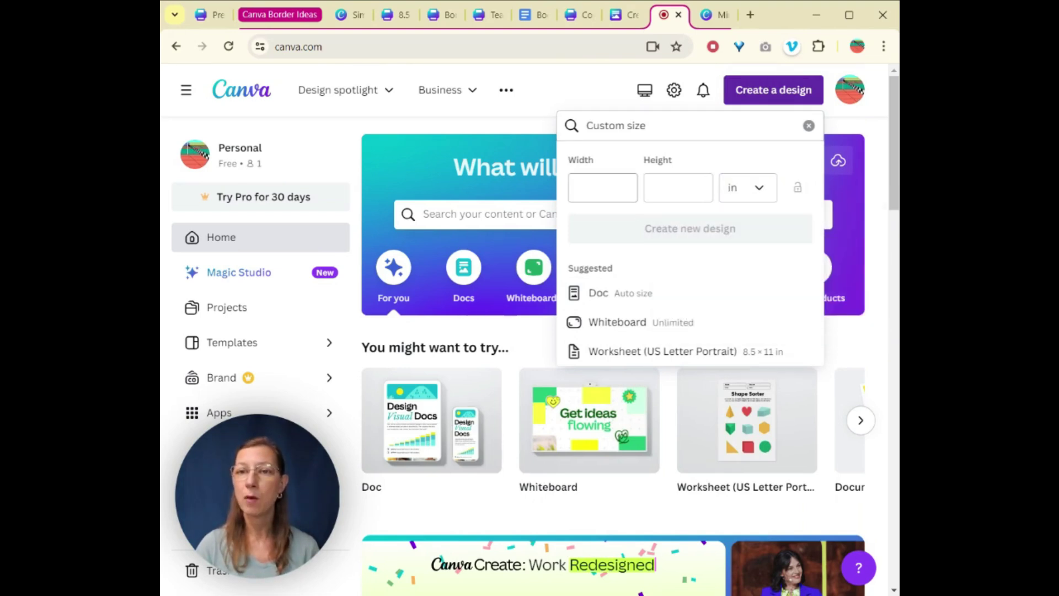
{"action": "type", "text": "8.5"}
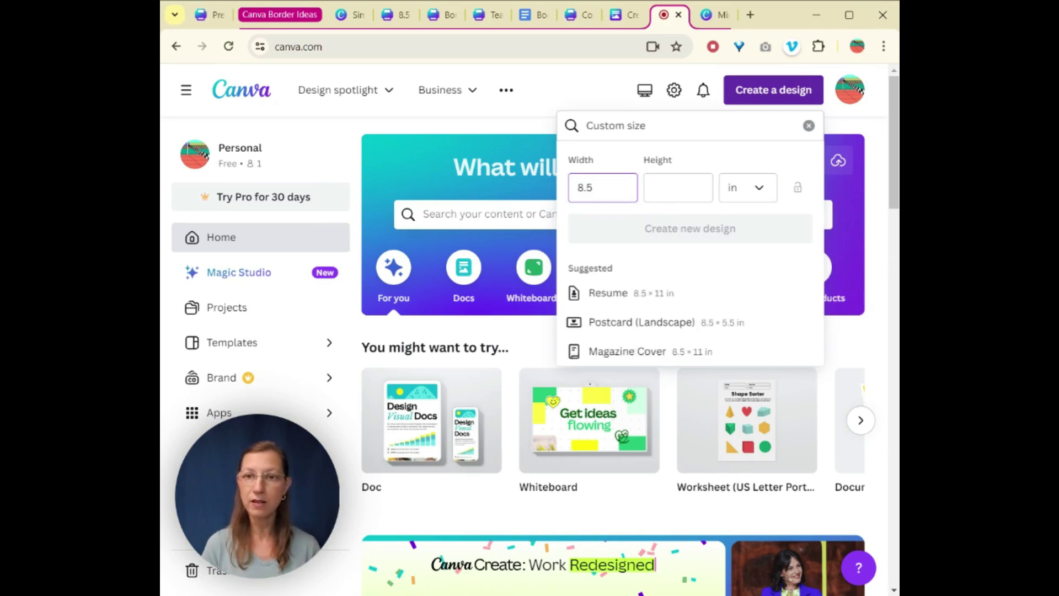
{"action": "key", "text": "Tab"}
{"action": "type", "text": "11"}
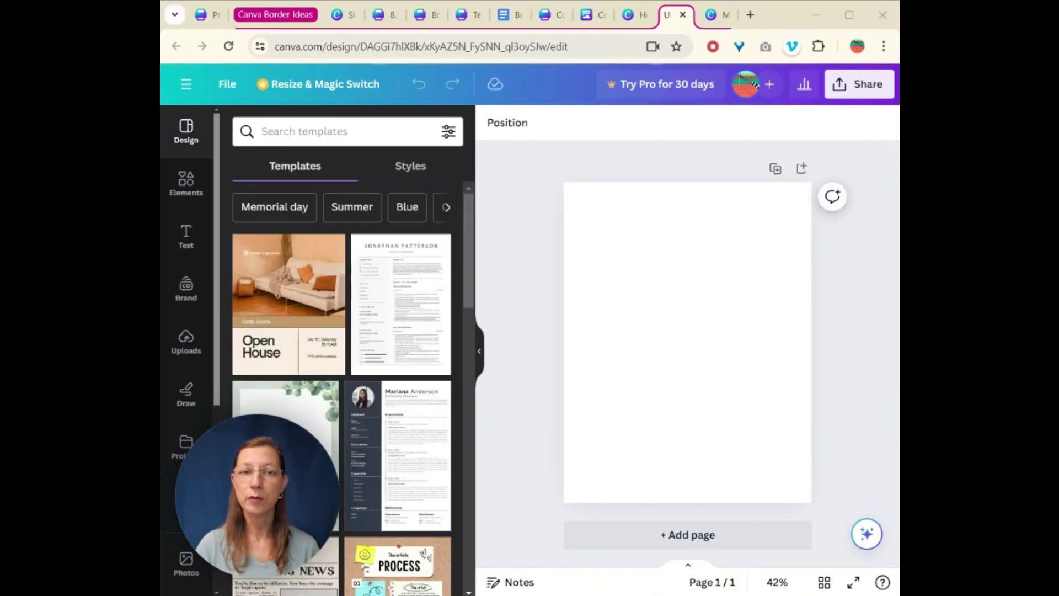
Search the Elements panel for 'border'.
{"action": "left_click", "coordinate": [693, 398]}
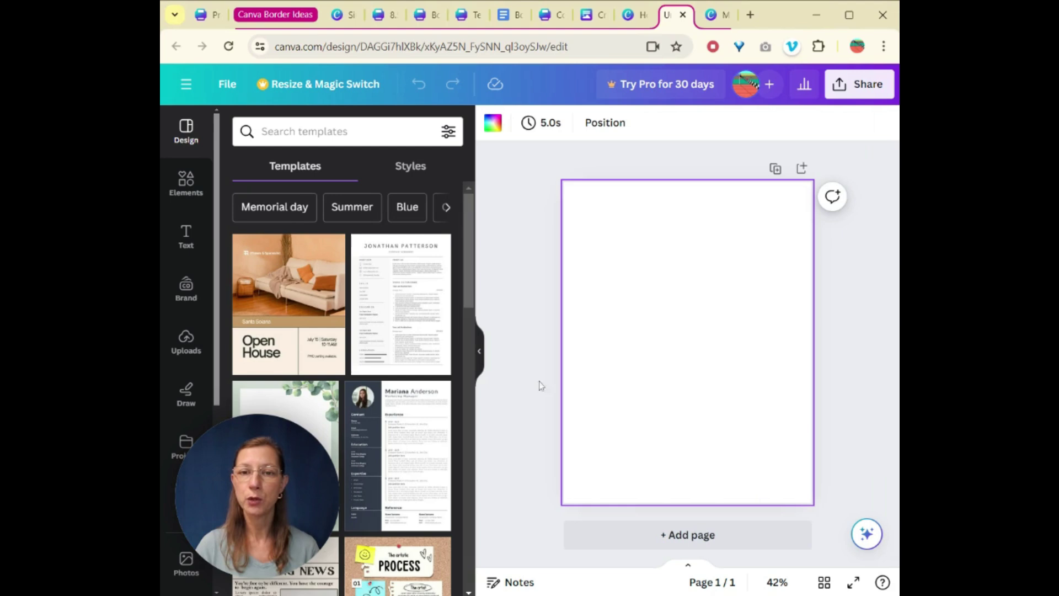
{"action": "left_click", "coordinate": [186, 184]}
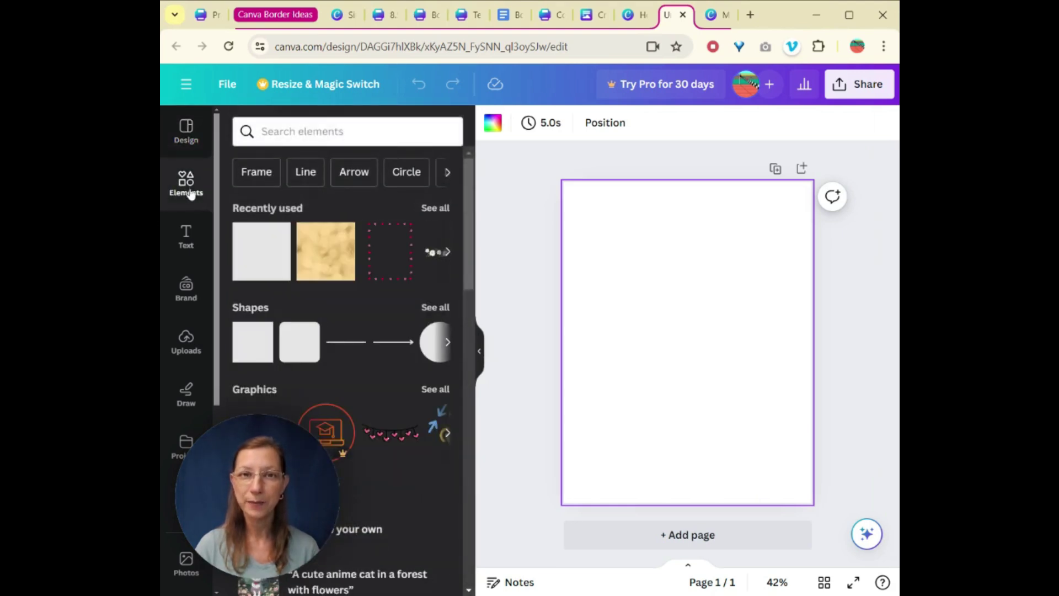
{"action": "left_click", "coordinate": [448, 173]}
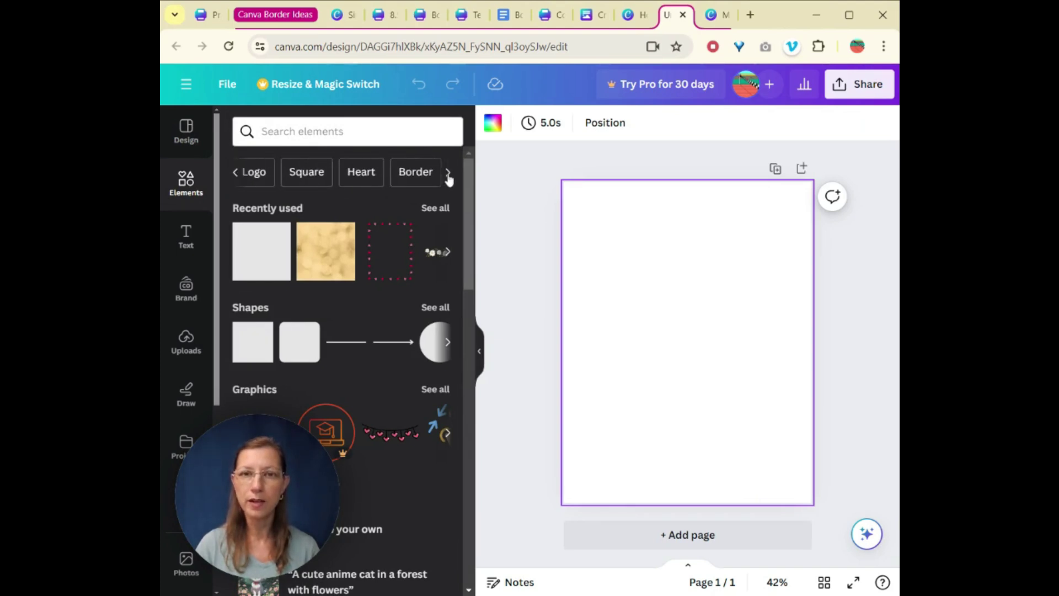
{"action": "left_click", "coordinate": [448, 175]}
{"action": "left_click", "coordinate": [447, 176]}
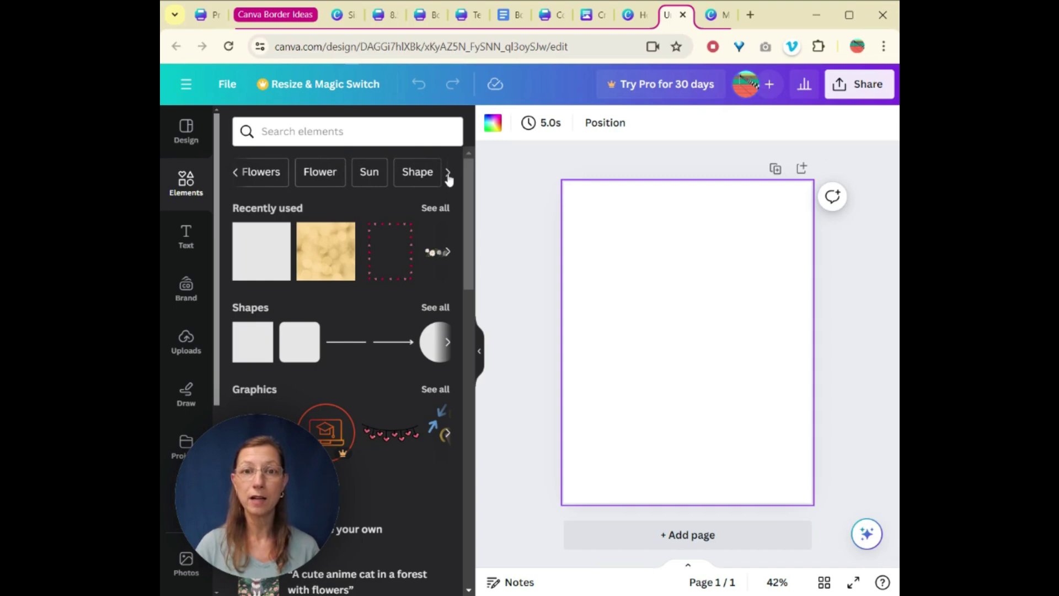
{"action": "left_click", "coordinate": [309, 131]}
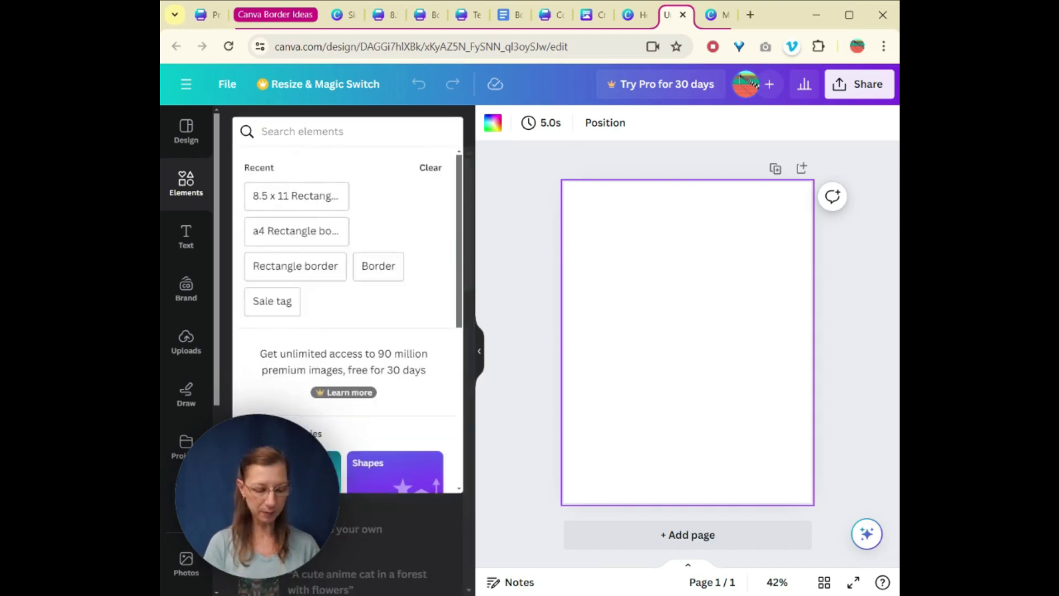
{"action": "type", "text": "border"}
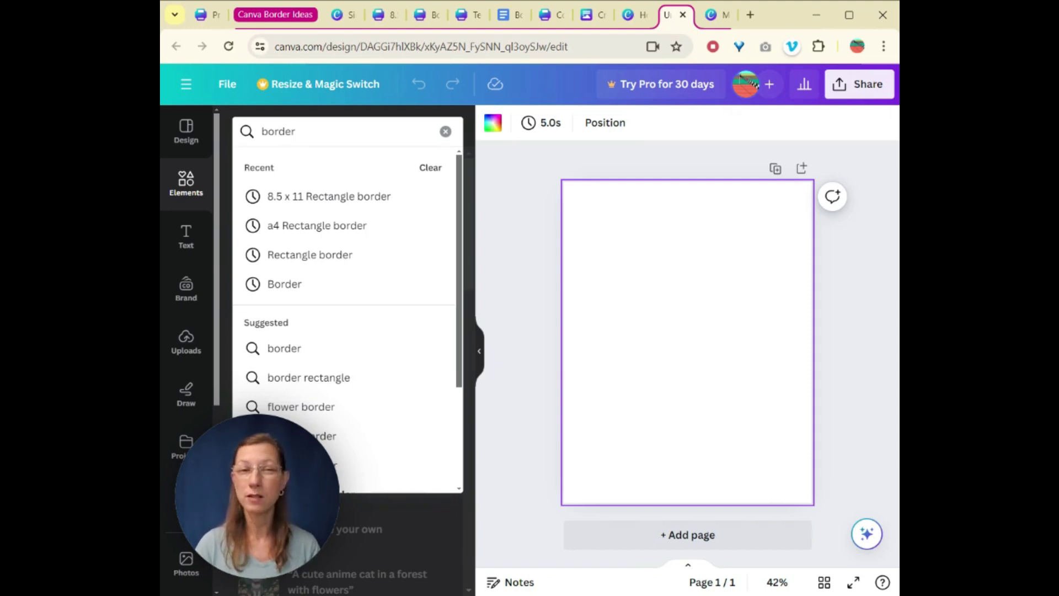
{"action": "key", "text": "Return"}
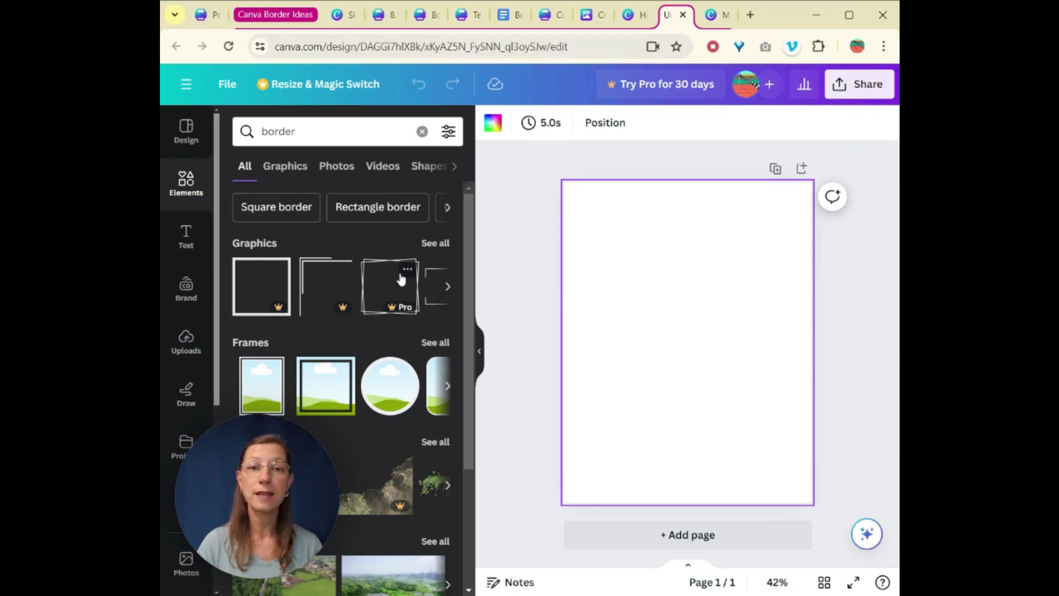
Refine the search to 'Rectangle border a4' and show all graphic results.
{"action": "left_click", "coordinate": [401, 214]}
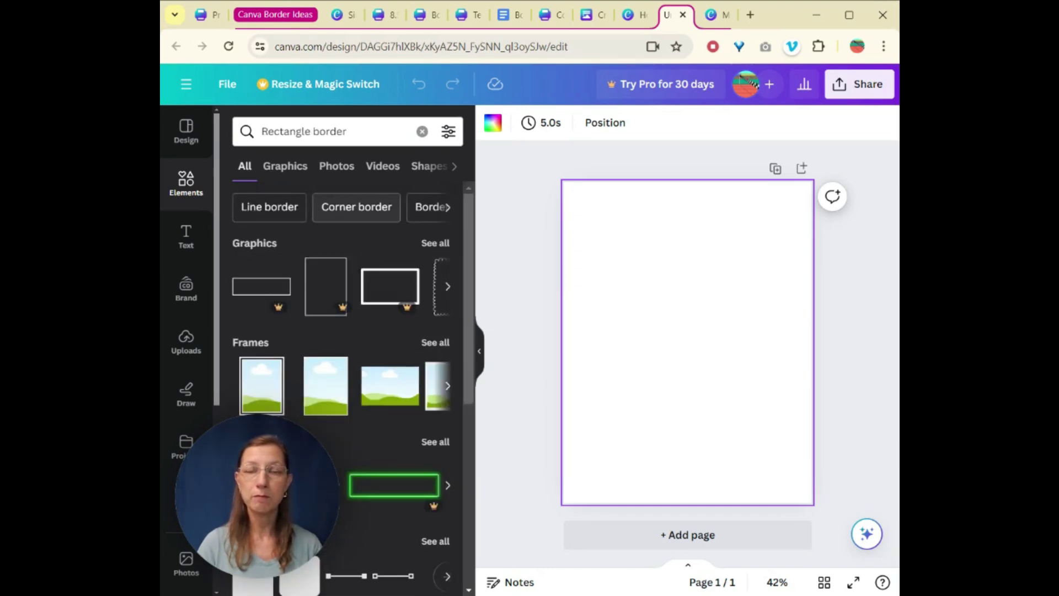
{"action": "left_click", "coordinate": [349, 132]}
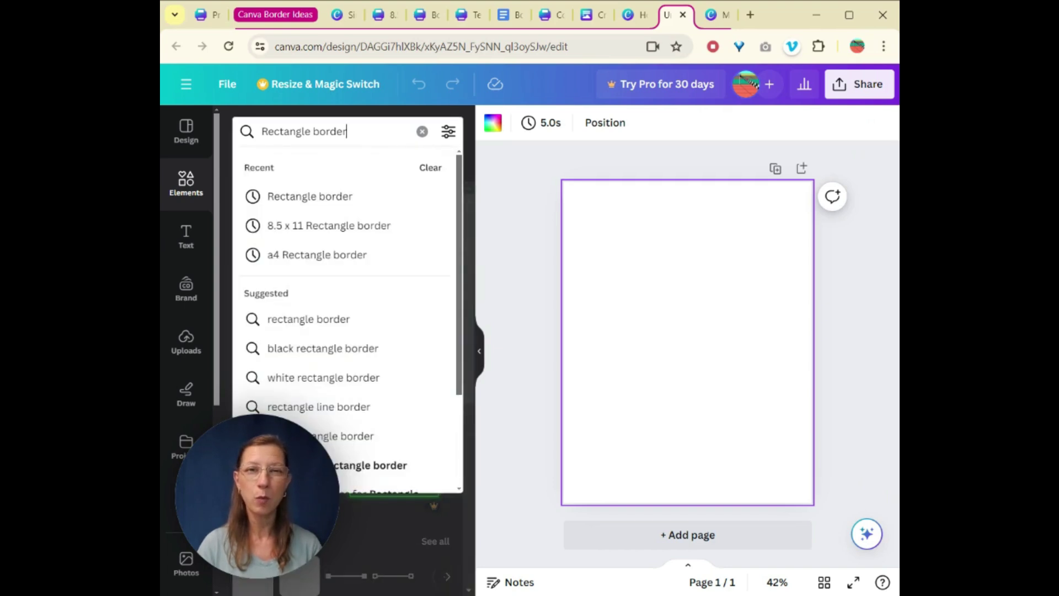
{"action": "type", "text": "a4"}
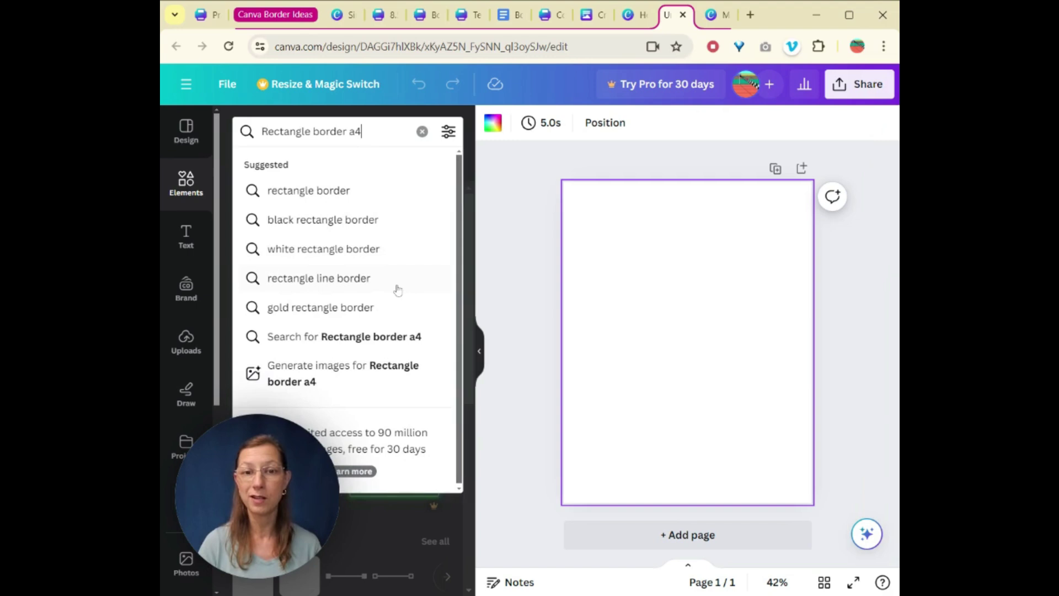
{"action": "key", "text": "Return"}
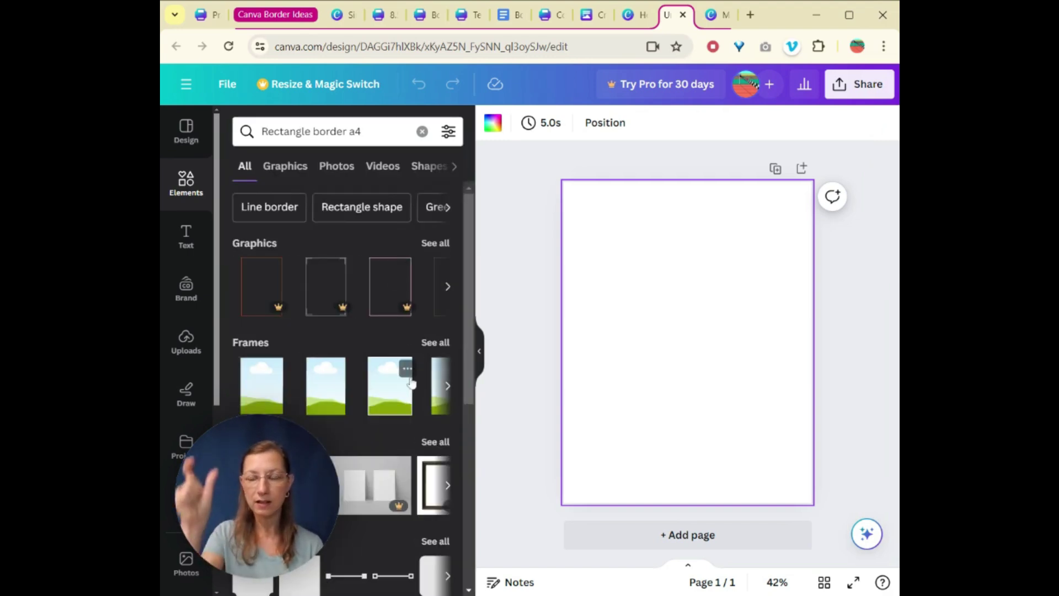
{"action": "left_click", "coordinate": [441, 245]}
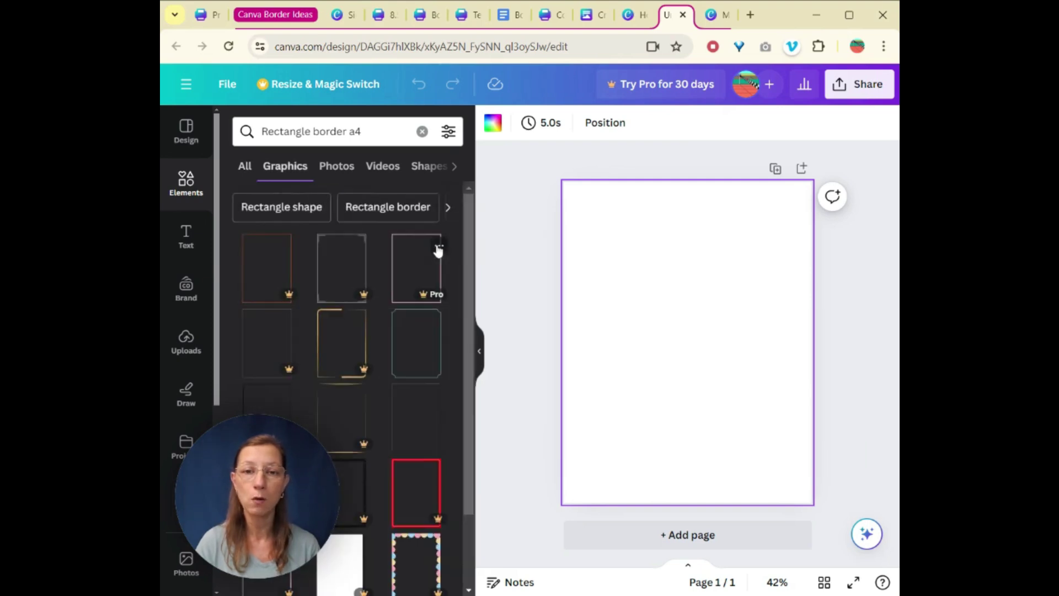
Add a teal rectangle frame to page 1 and a pink frame to new page 2, then add page 3.
{"action": "scroll", "coordinate": [436, 456], "scroll_direction": "down", "scroll_amount": 1}
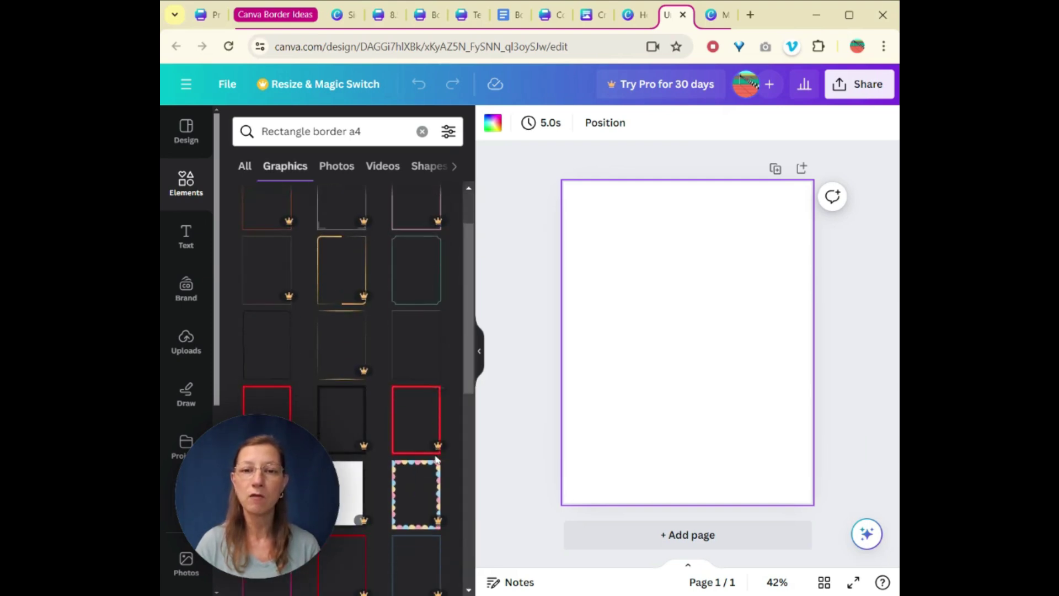
{"action": "left_click", "coordinate": [418, 286]}
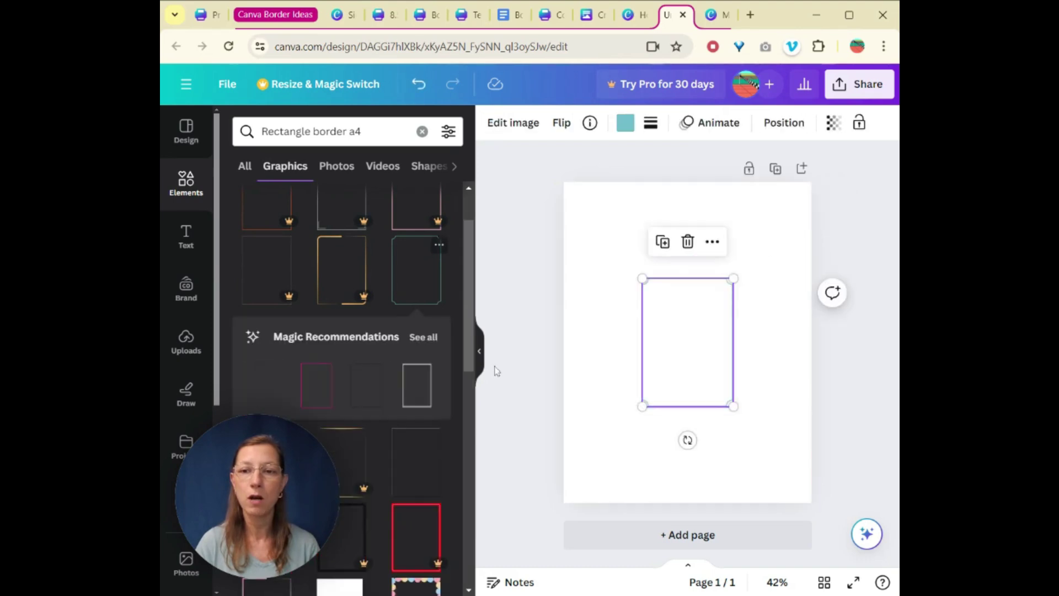
{"action": "left_click", "coordinate": [629, 543]}
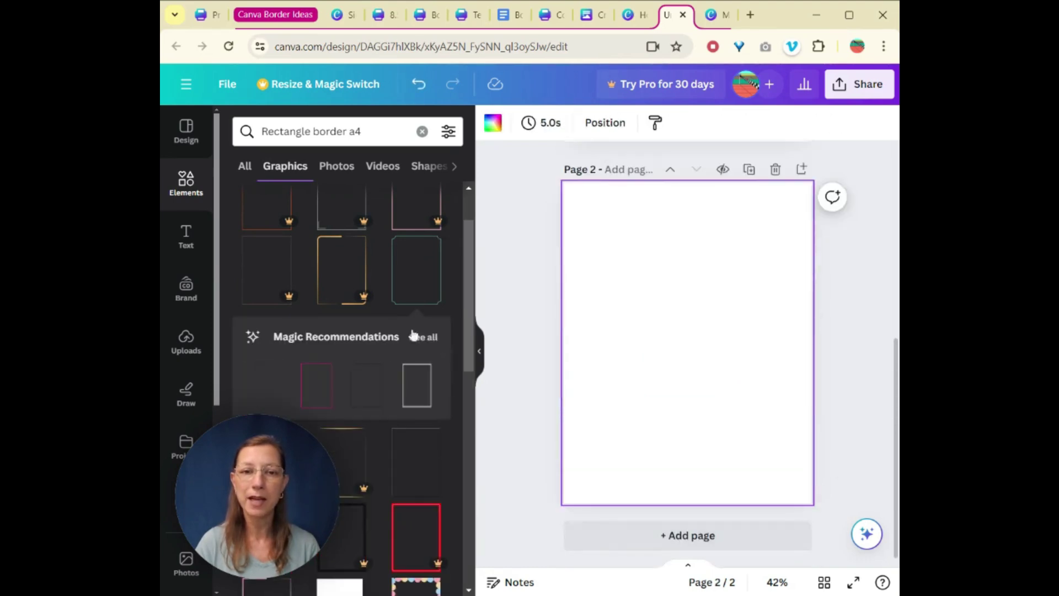
{"action": "scroll", "coordinate": [378, 314], "scroll_direction": "down", "scroll_amount": 2}
{"action": "scroll", "coordinate": [377, 312], "scroll_direction": "down", "scroll_amount": 3}
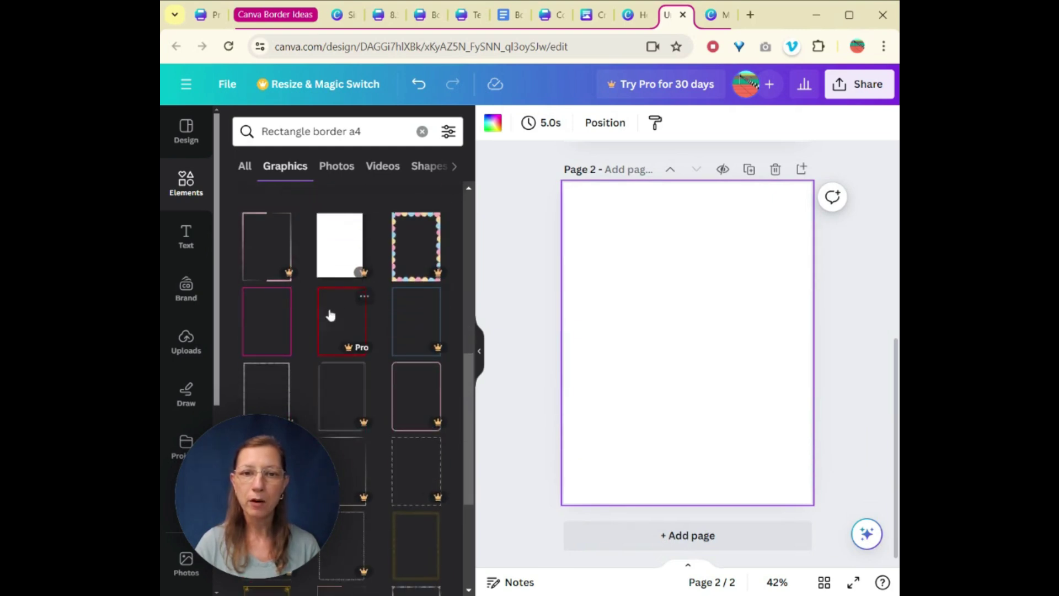
{"action": "left_click", "coordinate": [270, 320]}
{"action": "left_click", "coordinate": [642, 545]}
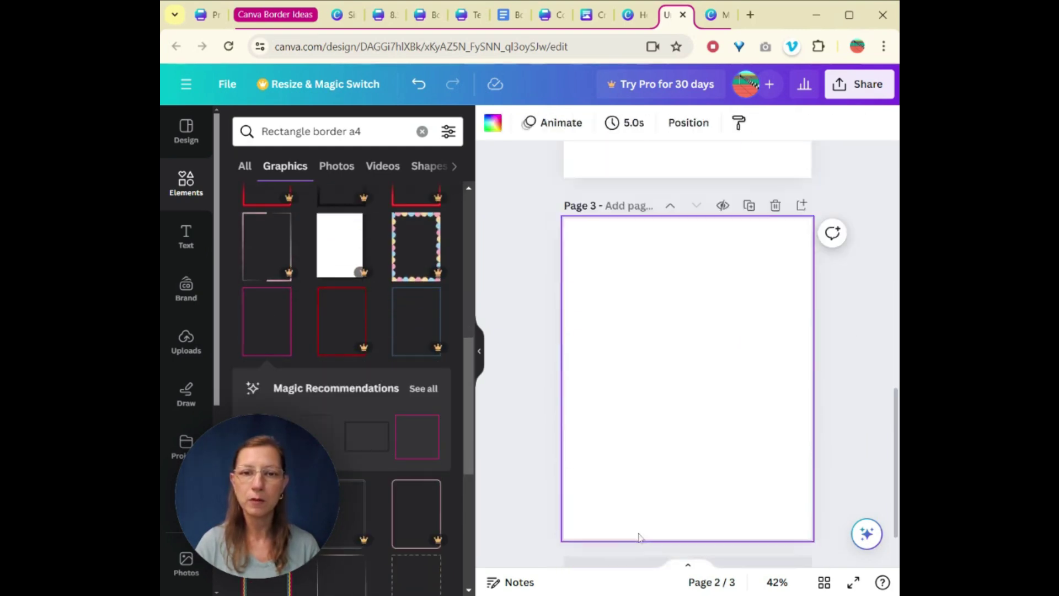
{"action": "scroll", "coordinate": [392, 362], "scroll_direction": "down", "scroll_amount": 3}
{"action": "scroll", "coordinate": [391, 369], "scroll_direction": "down", "scroll_amount": 3}
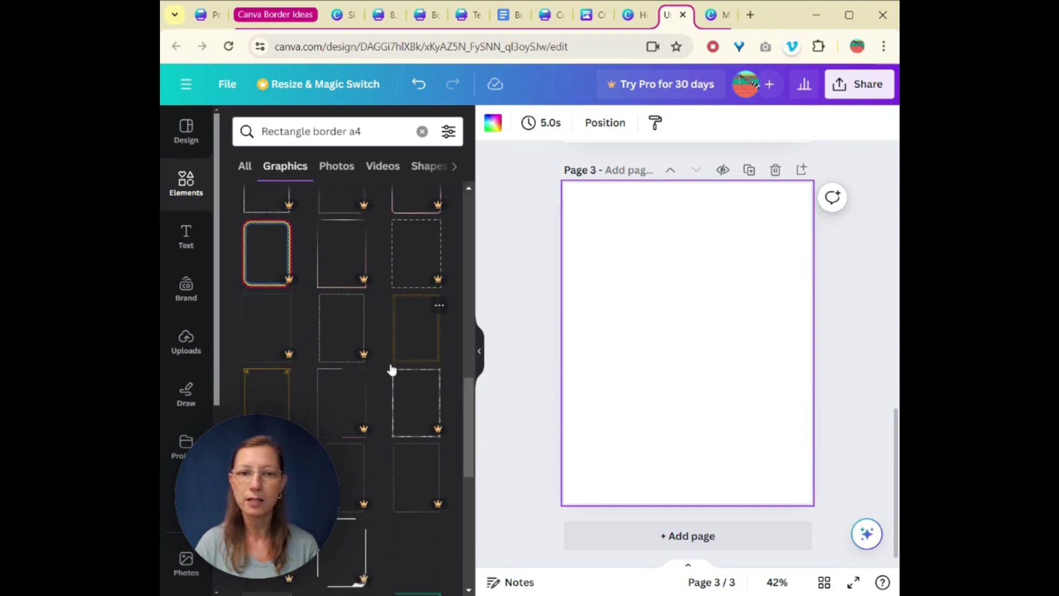
{"action": "scroll", "coordinate": [393, 370], "scroll_direction": "up", "scroll_amount": 6}
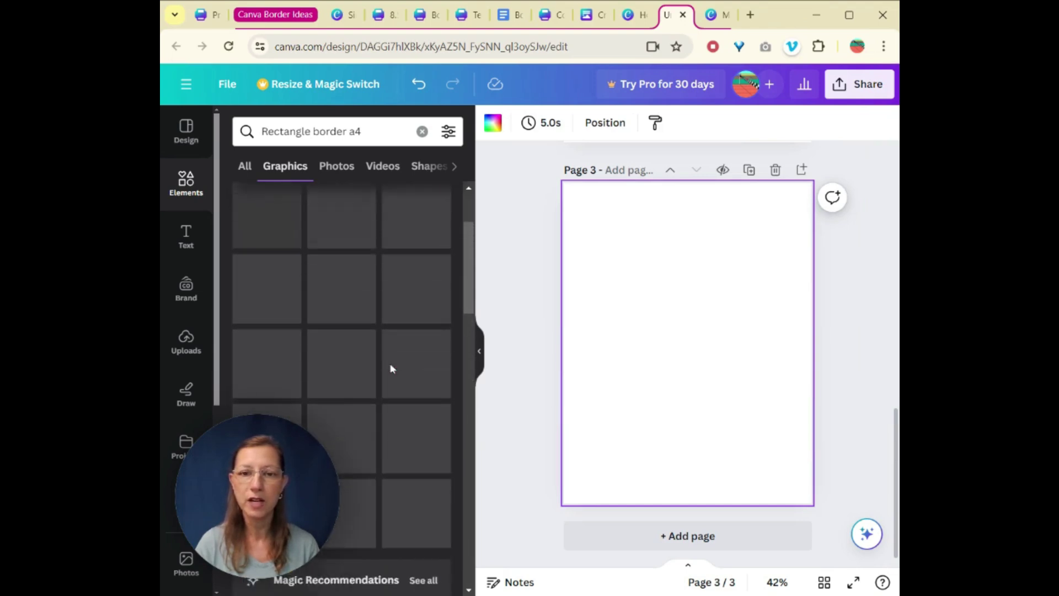
{"action": "scroll", "coordinate": [393, 368], "scroll_direction": "down", "scroll_amount": 5}
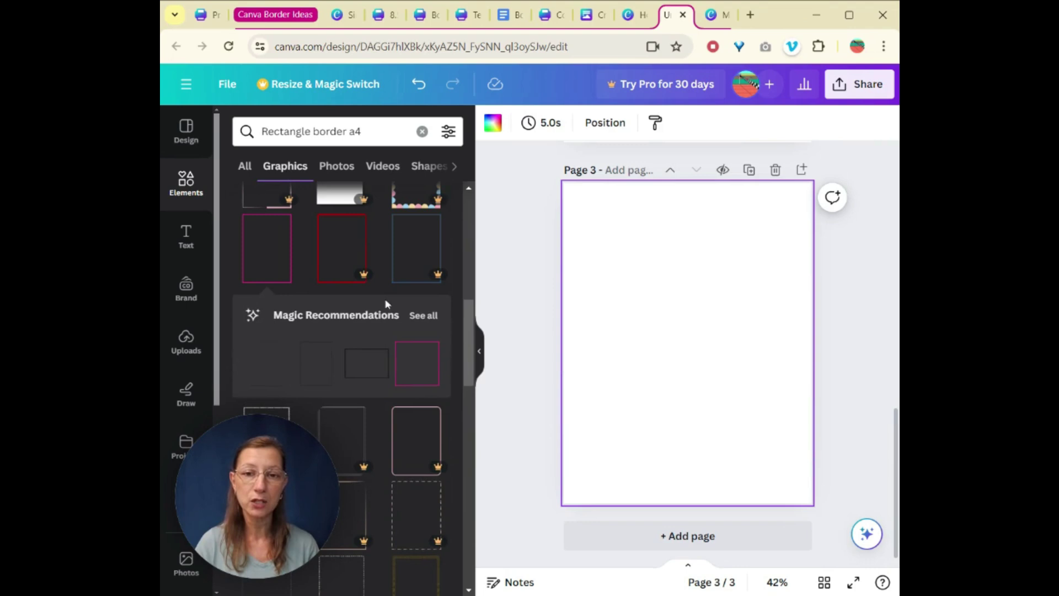
Add the thin gold corner border to page 3.
{"action": "left_click", "coordinate": [428, 319]}
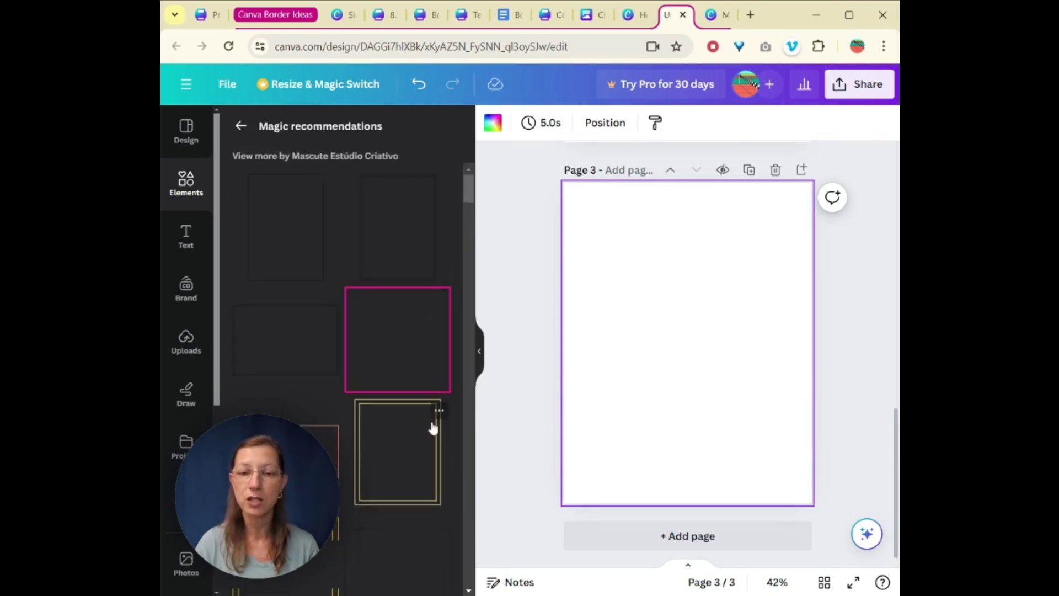
{"action": "scroll", "coordinate": [432, 428], "scroll_direction": "down", "scroll_amount": 5}
{"action": "scroll", "coordinate": [401, 433], "scroll_direction": "down", "scroll_amount": 2}
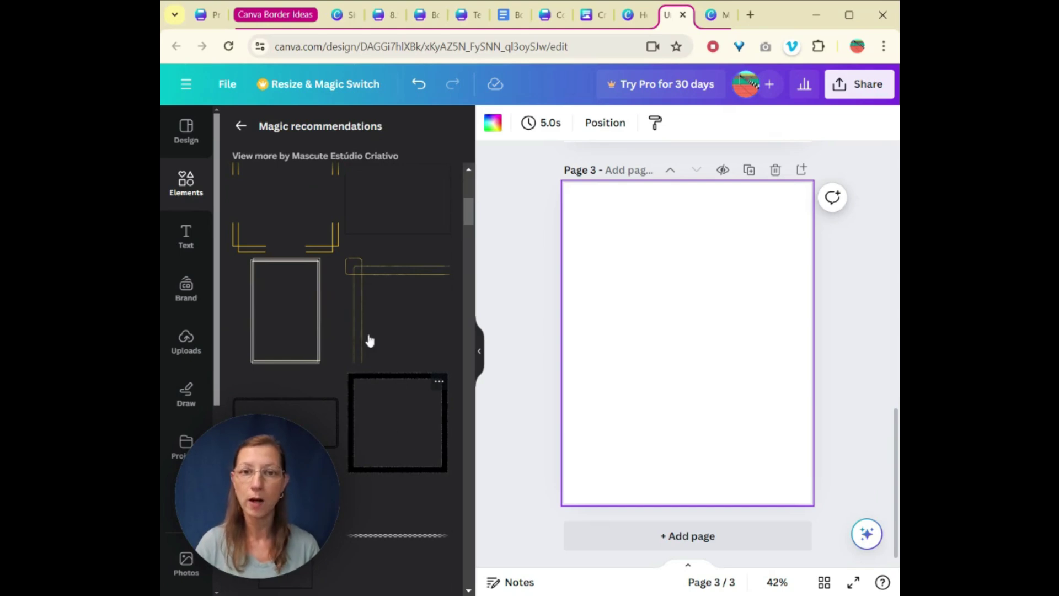
{"action": "left_click", "coordinate": [373, 286]}
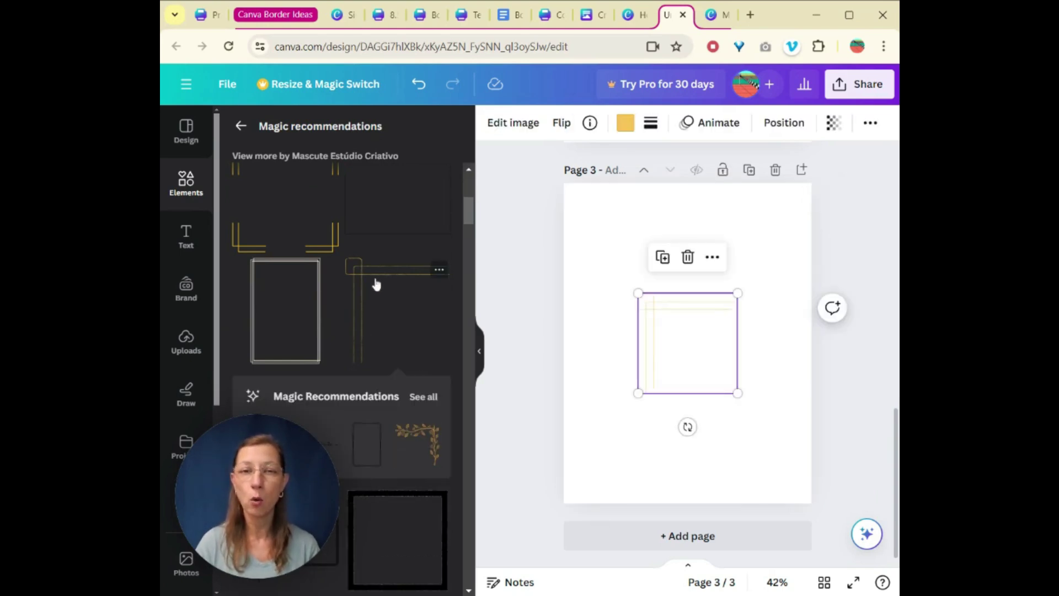
Add a fourth page with the leafy gold corner border and hide the side panel.
{"action": "left_click", "coordinate": [733, 538]}
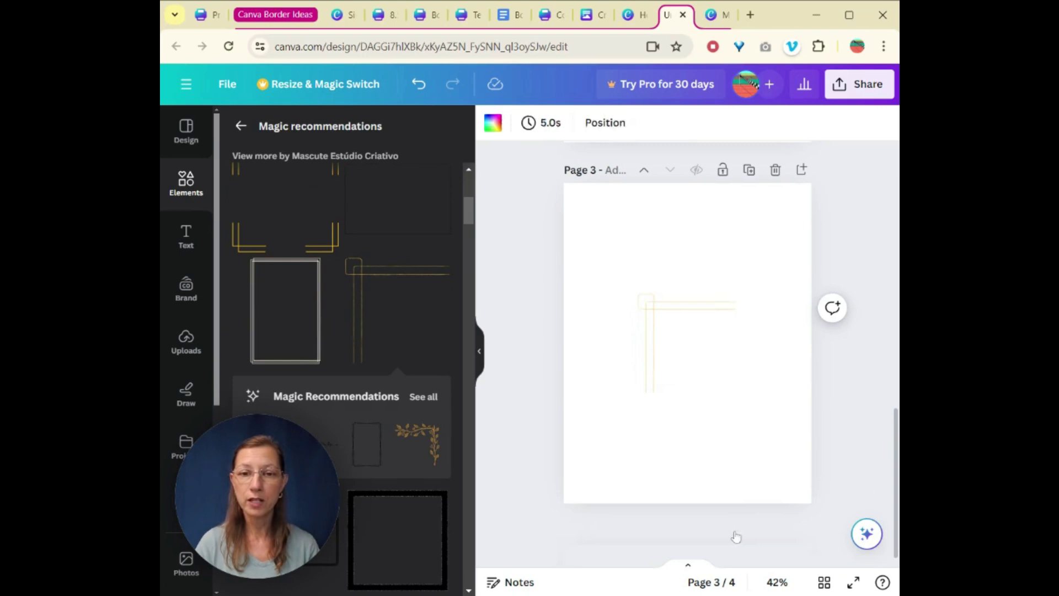
{"action": "left_click", "coordinate": [417, 448]}
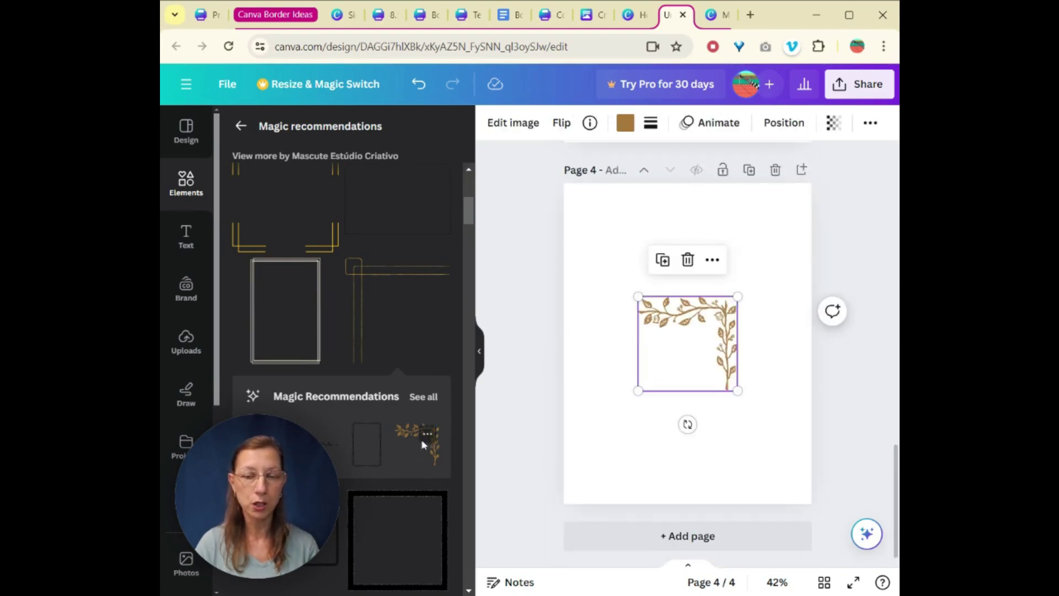
{"action": "left_click", "coordinate": [479, 351]}
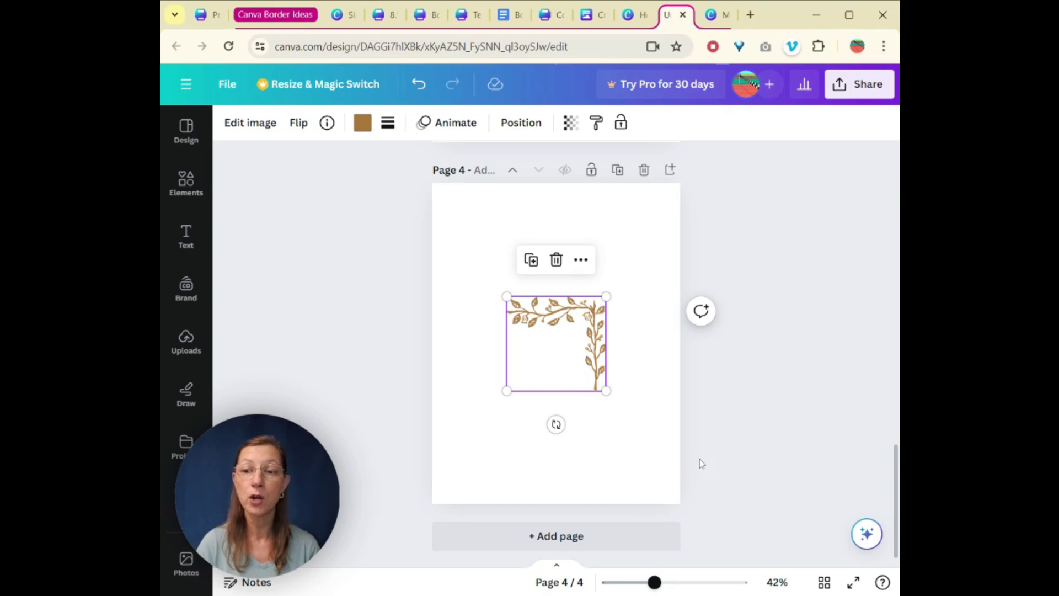
Move the teal frame on page 1 to the top-left and enlarge it to fill the page.
{"action": "scroll", "coordinate": [649, 444], "scroll_direction": "up", "scroll_amount": 15}
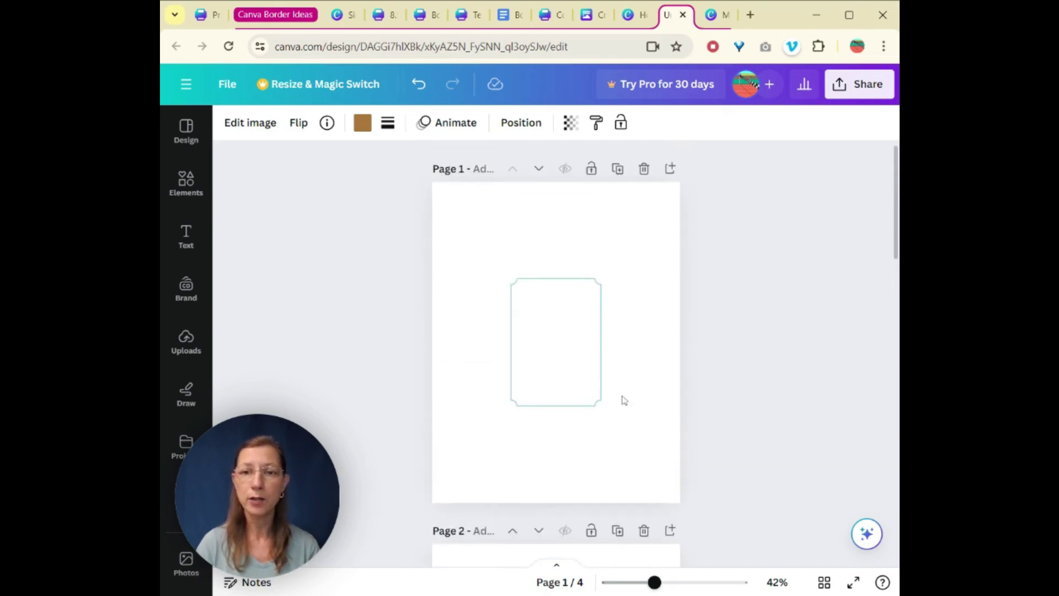
{"action": "left_click", "coordinate": [566, 349]}
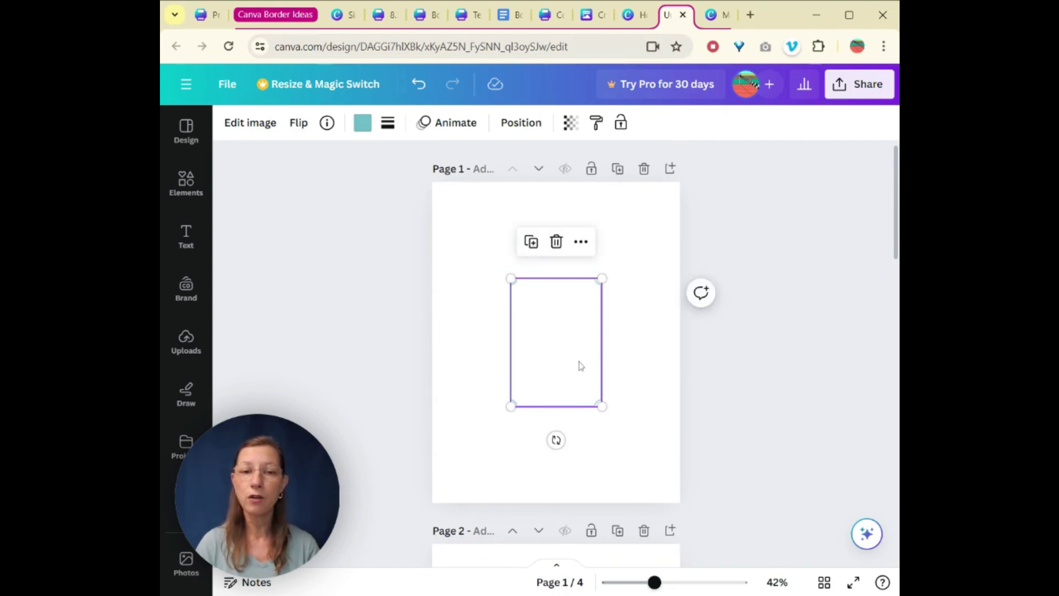
{"action": "left_click", "coordinate": [447, 329]}
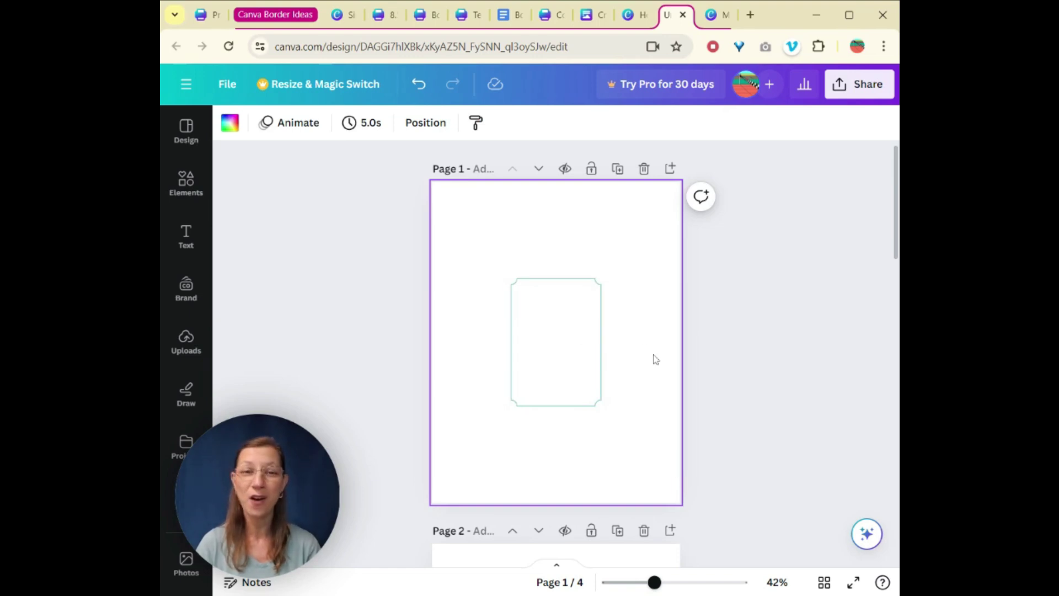
{"action": "left_click_drag", "start_coordinate": [574, 345], "coordinate": [502, 256]}
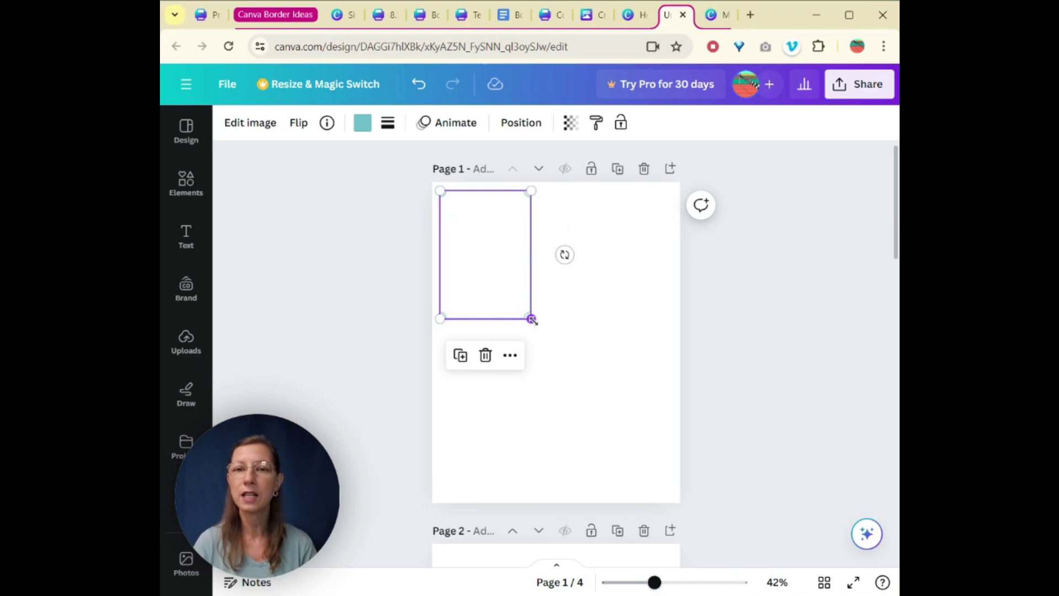
{"action": "left_click_drag", "start_coordinate": [532, 320], "coordinate": [656, 494]}
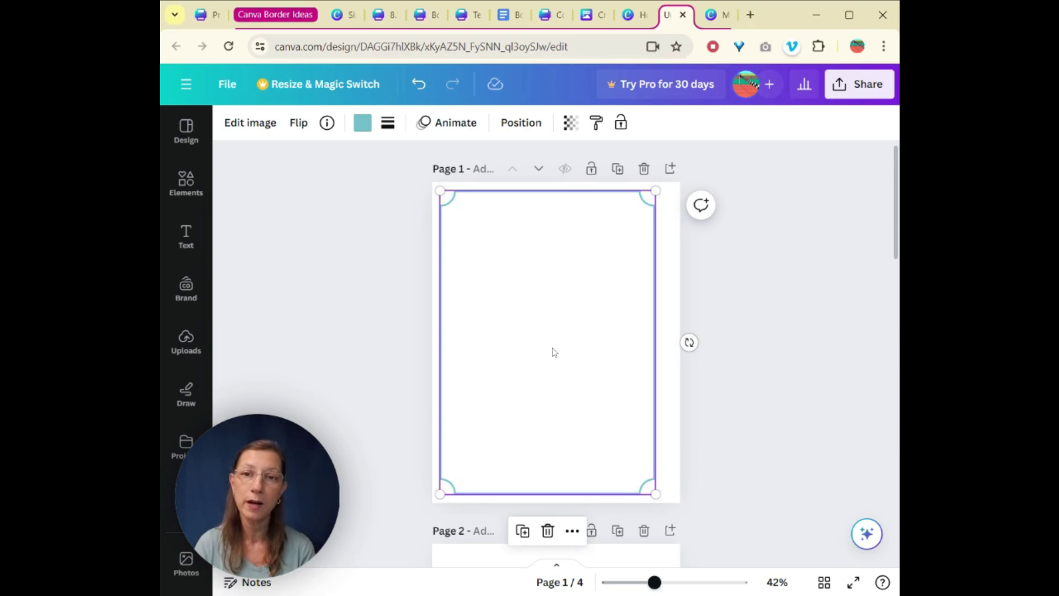
Align the teal frame to the page centre horizontally and preview the result.
{"action": "right_click", "coordinate": [581, 309]}
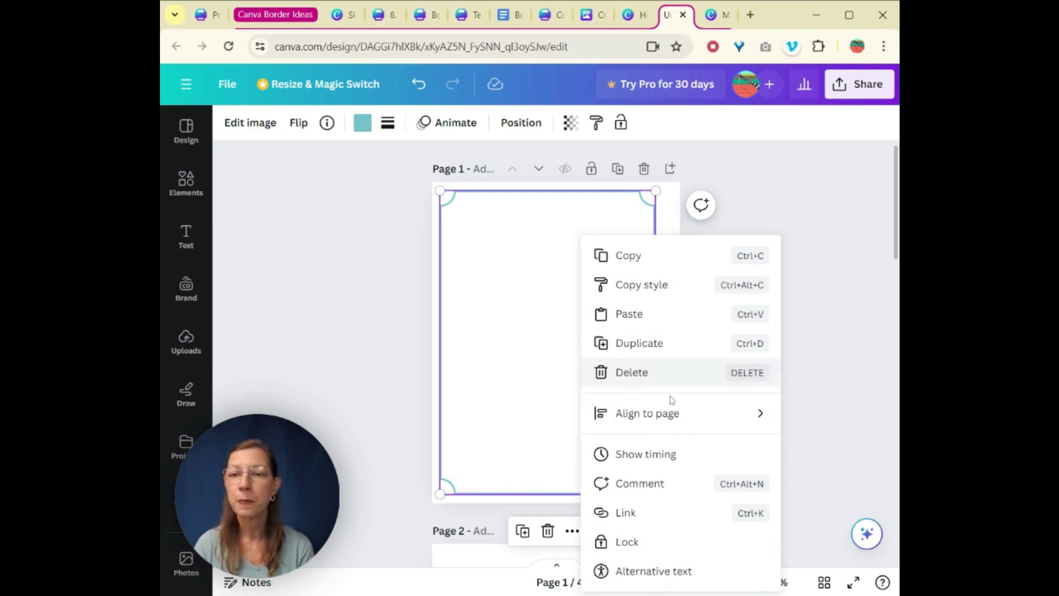
{"action": "mouse_move", "coordinate": [717, 421]}
{"action": "left_click", "coordinate": [802, 448]}
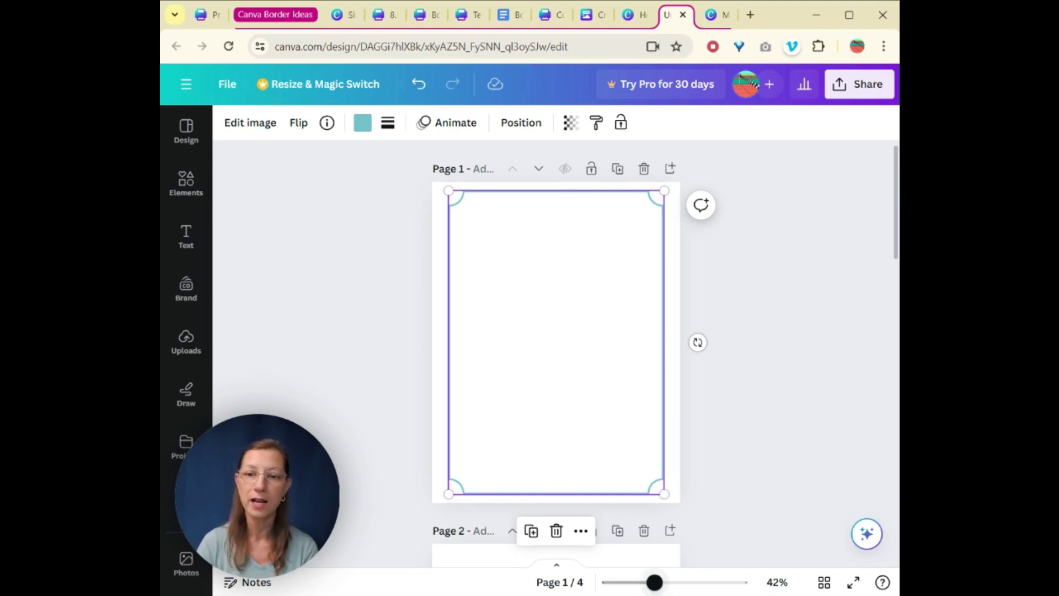
{"action": "mouse_move", "coordinate": [654, 584]}
{"action": "left_mouse_down"}
{"action": "mouse_move", "coordinate": [674, 585]}
{"action": "mouse_move", "coordinate": [663, 587]}
{"action": "left_mouse_up"}
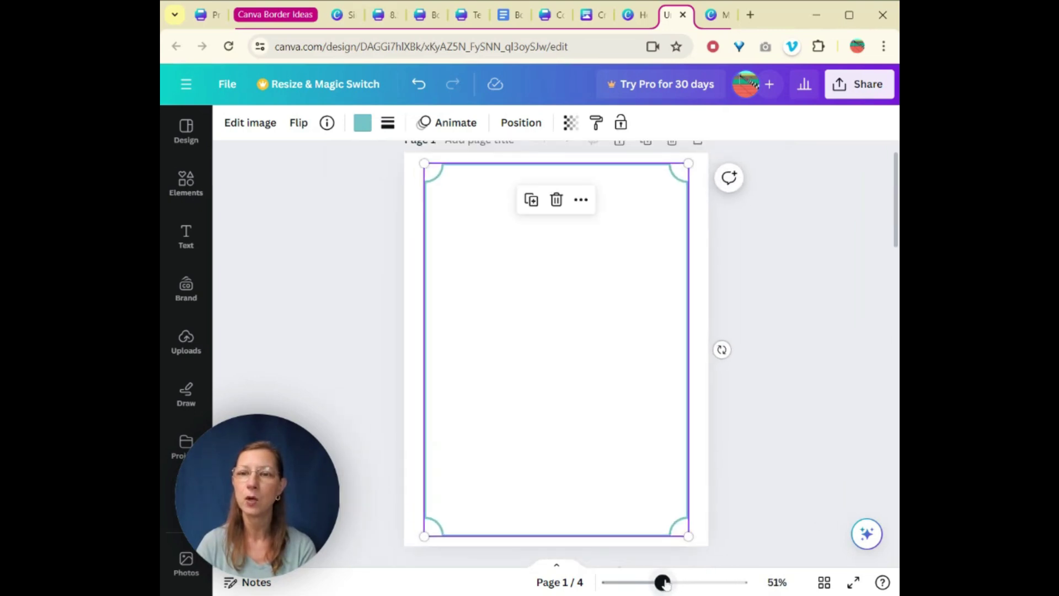
{"action": "left_click", "coordinate": [761, 427]}
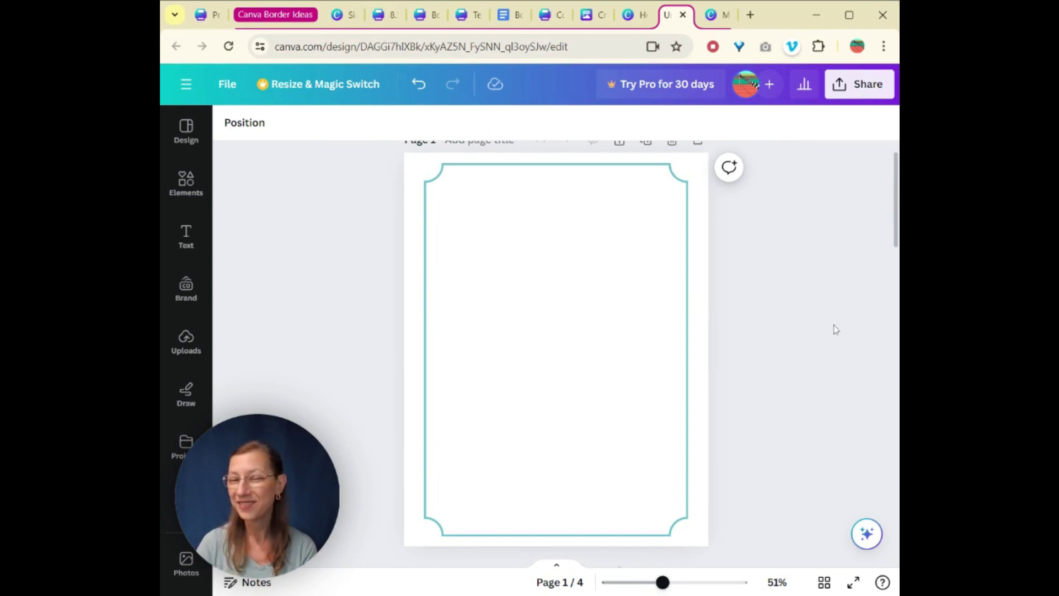
Move the page 3 corner border to the top-left corner and recolour it dark blue.
{"action": "scroll", "coordinate": [832, 326], "scroll_direction": "down", "scroll_amount": 10}
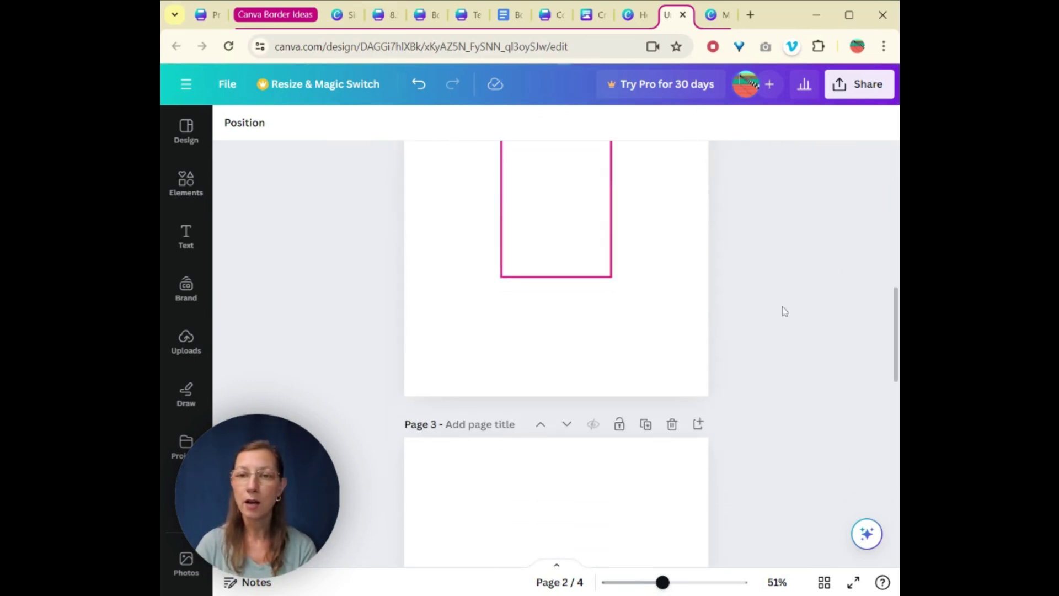
{"action": "scroll", "coordinate": [804, 347], "scroll_direction": "down", "scroll_amount": 5}
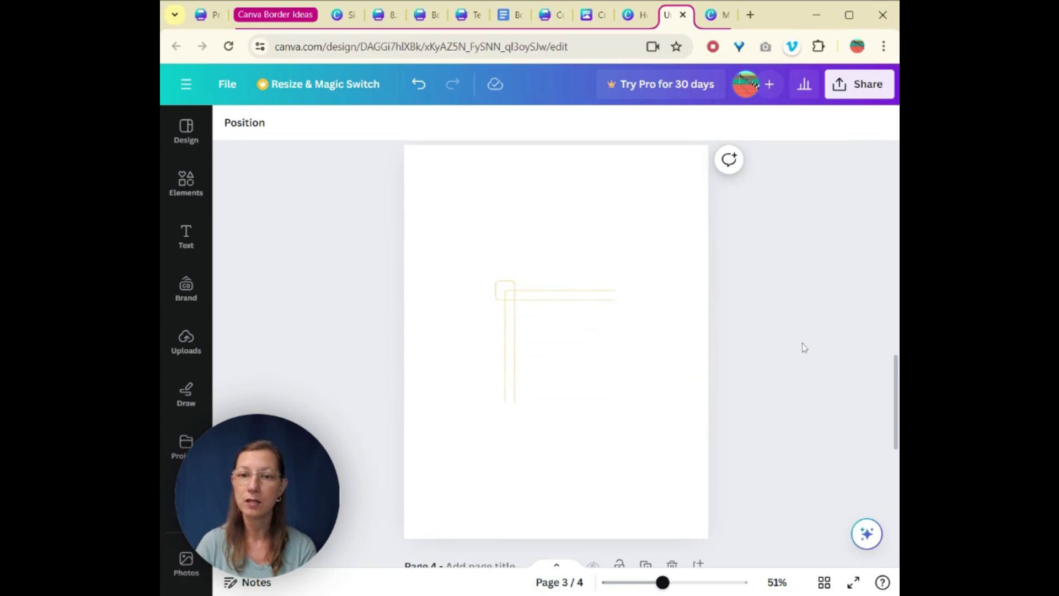
{"action": "left_click", "coordinate": [562, 350]}
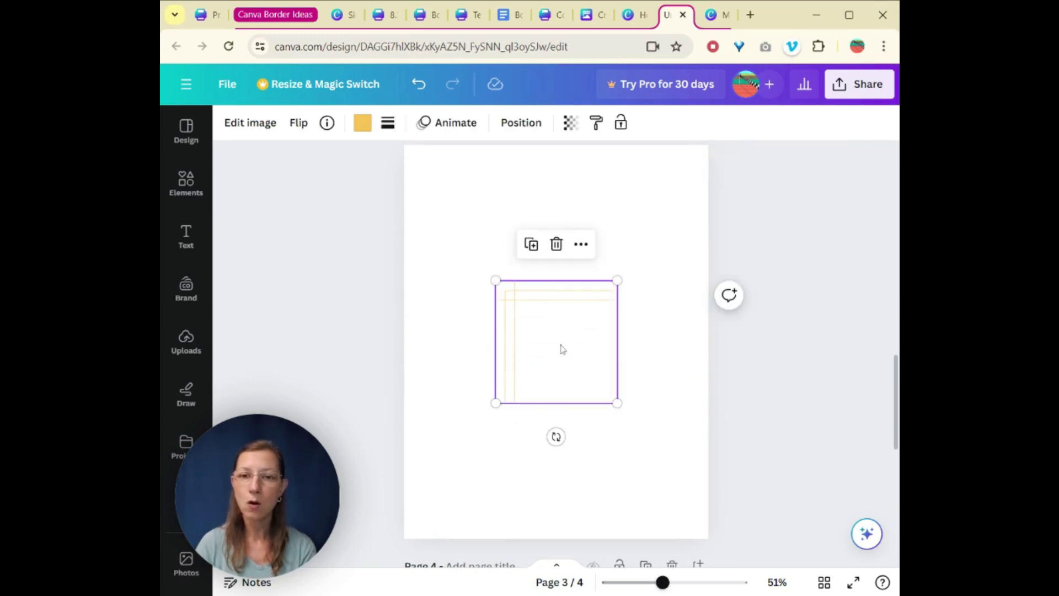
{"action": "left_click_drag", "start_coordinate": [564, 362], "coordinate": [478, 231]}
{"action": "left_click", "coordinate": [546, 392]}
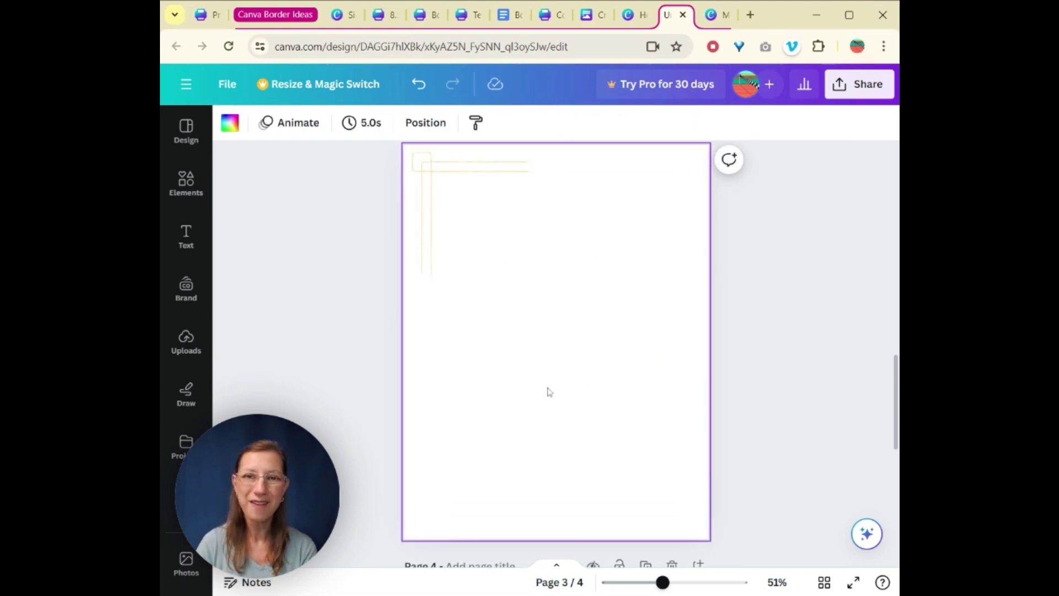
{"action": "left_click", "coordinate": [439, 173]}
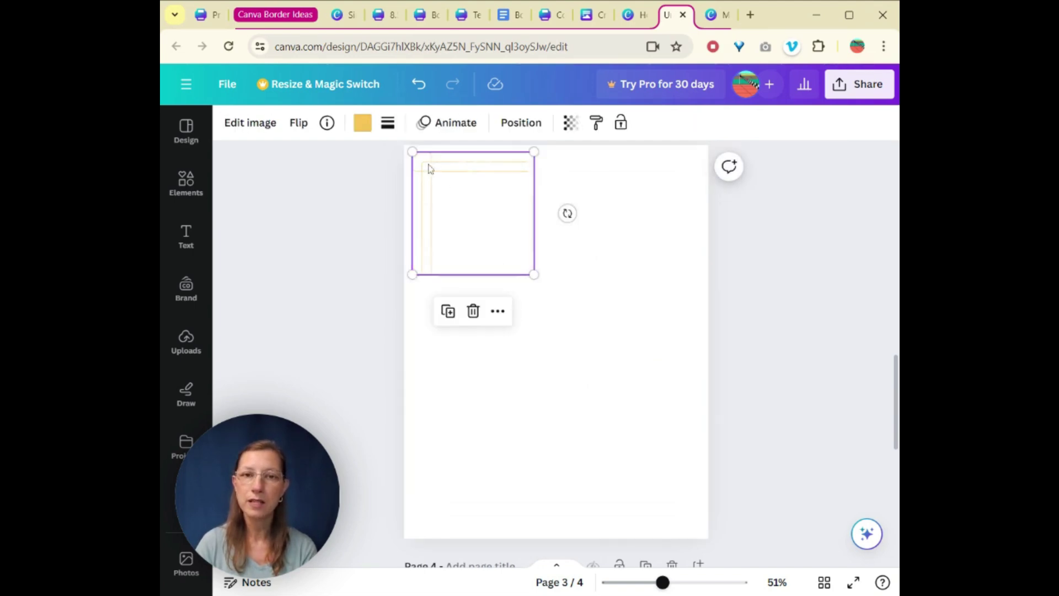
{"action": "left_click", "coordinate": [363, 125]}
{"action": "left_click", "coordinate": [281, 212]}
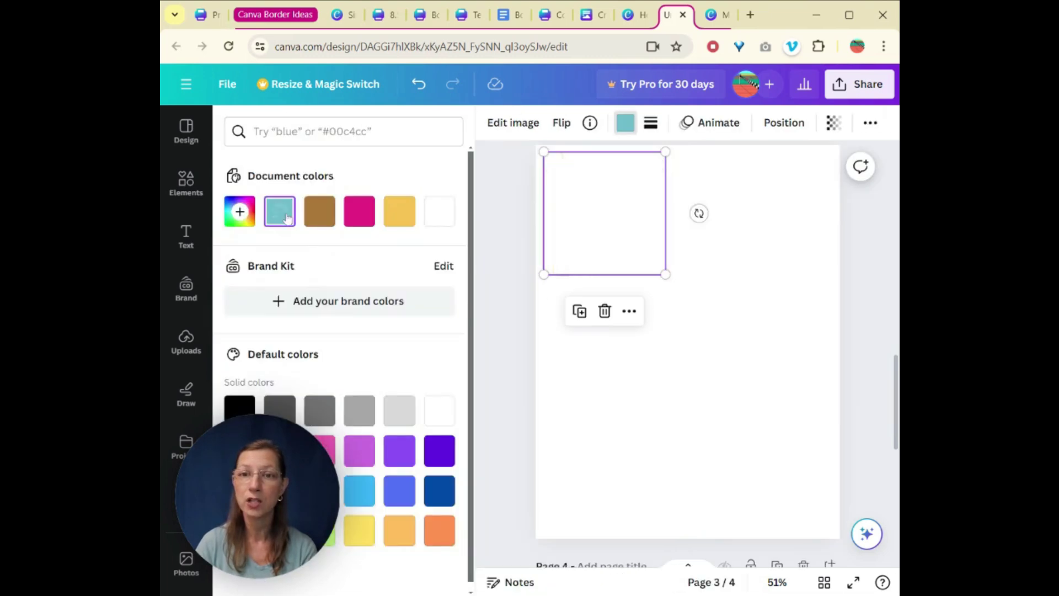
{"action": "left_click", "coordinate": [448, 494]}
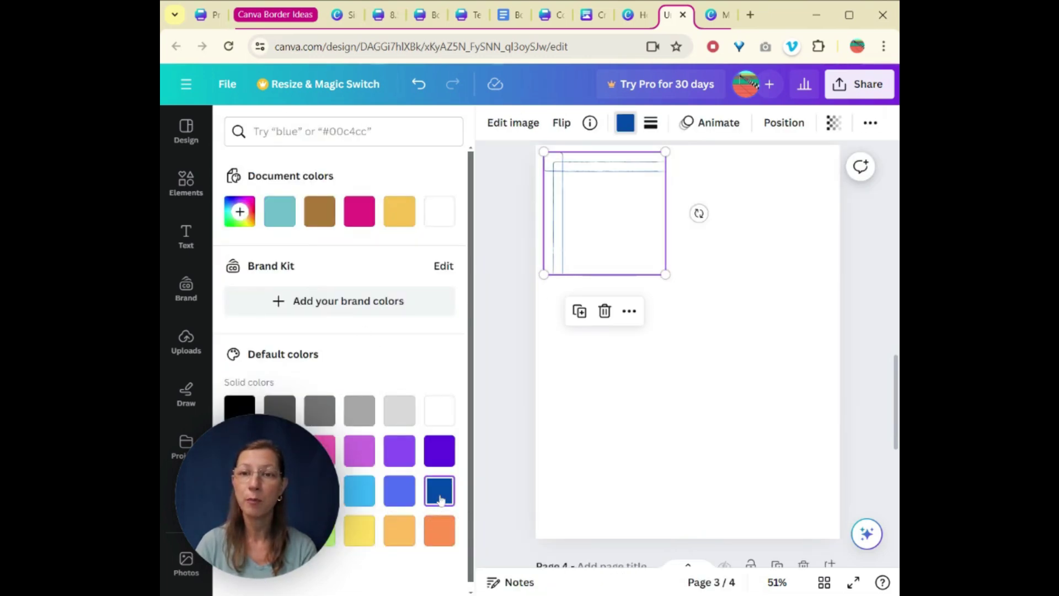
{"action": "left_click", "coordinate": [742, 411]}
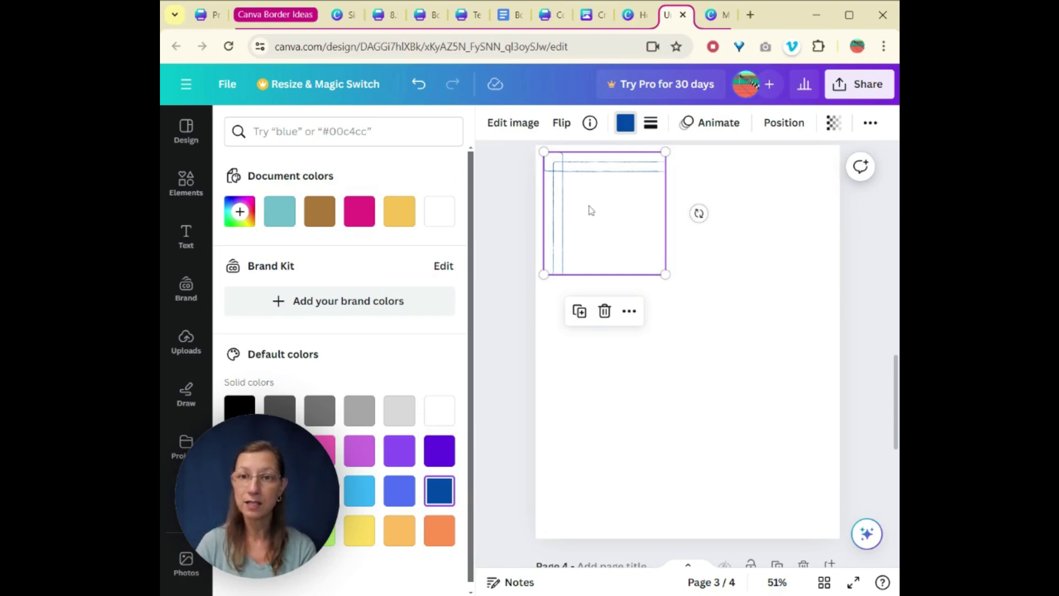
Duplicate the blue corner, place the copy bottom-right, and rotate it to 135°.
{"action": "left_click", "coordinate": [579, 311]}
{"action": "left_click_drag", "start_coordinate": [590, 230], "coordinate": [751, 473]}
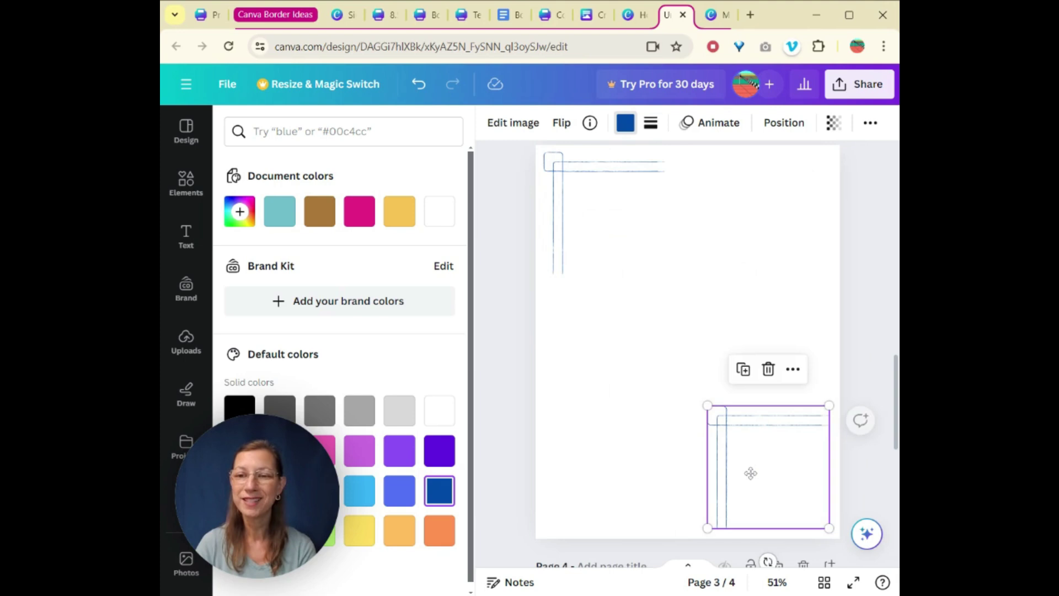
{"action": "left_click", "coordinate": [638, 298]}
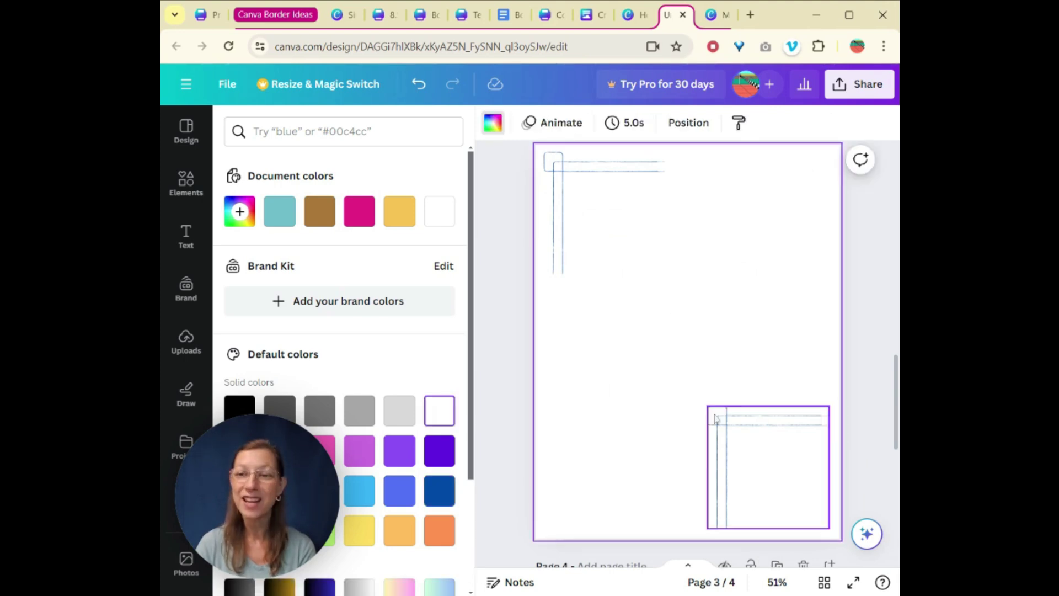
{"action": "left_click", "coordinate": [745, 468]}
{"action": "scroll", "coordinate": [790, 456], "scroll_direction": "down", "scroll_amount": 1}
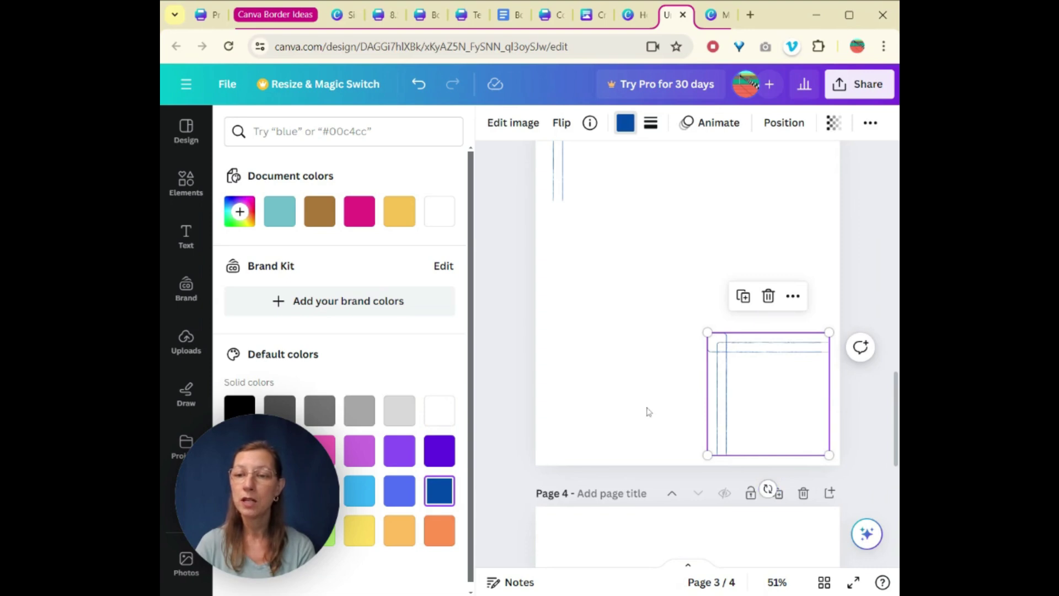
{"action": "scroll", "coordinate": [645, 409], "scroll_direction": "up", "scroll_amount": 1}
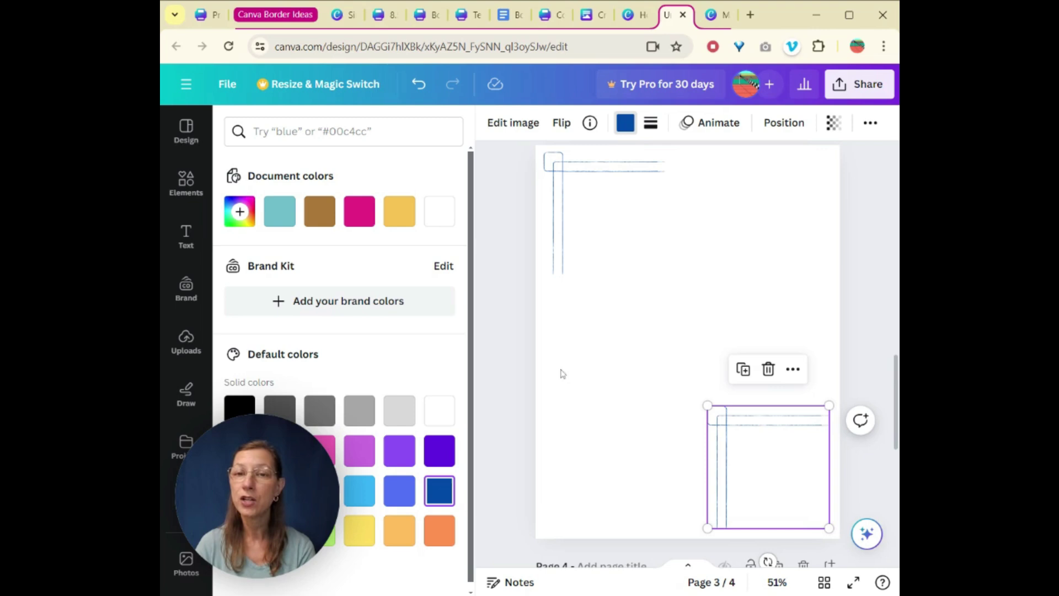
{"action": "left_click", "coordinate": [624, 130]}
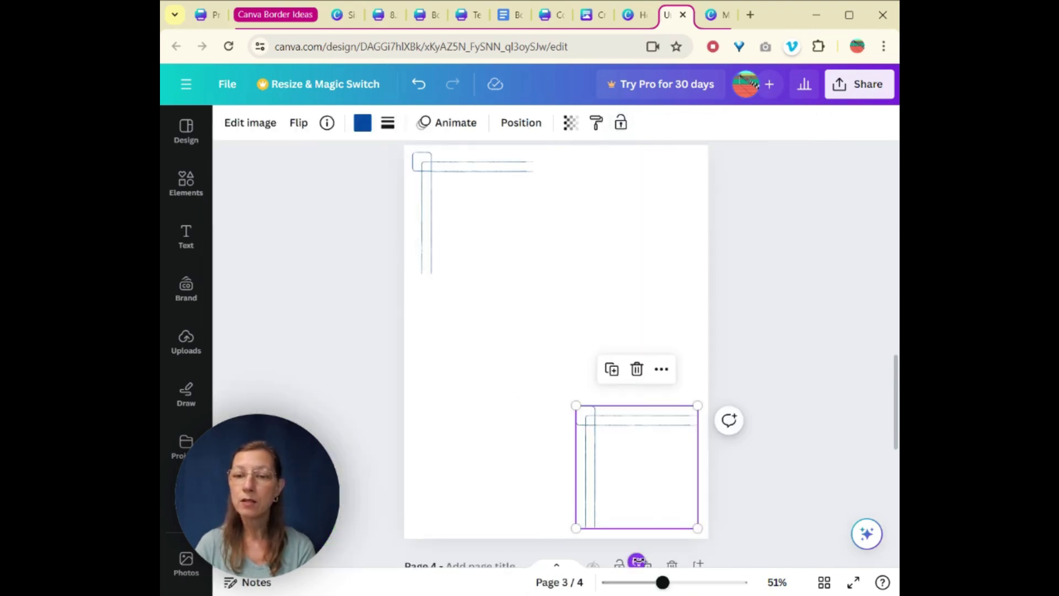
{"action": "left_click_drag", "start_coordinate": [638, 561], "coordinate": [635, 384]}
{"action": "left_click", "coordinate": [627, 291]}
{"action": "left_click", "coordinate": [794, 329]}
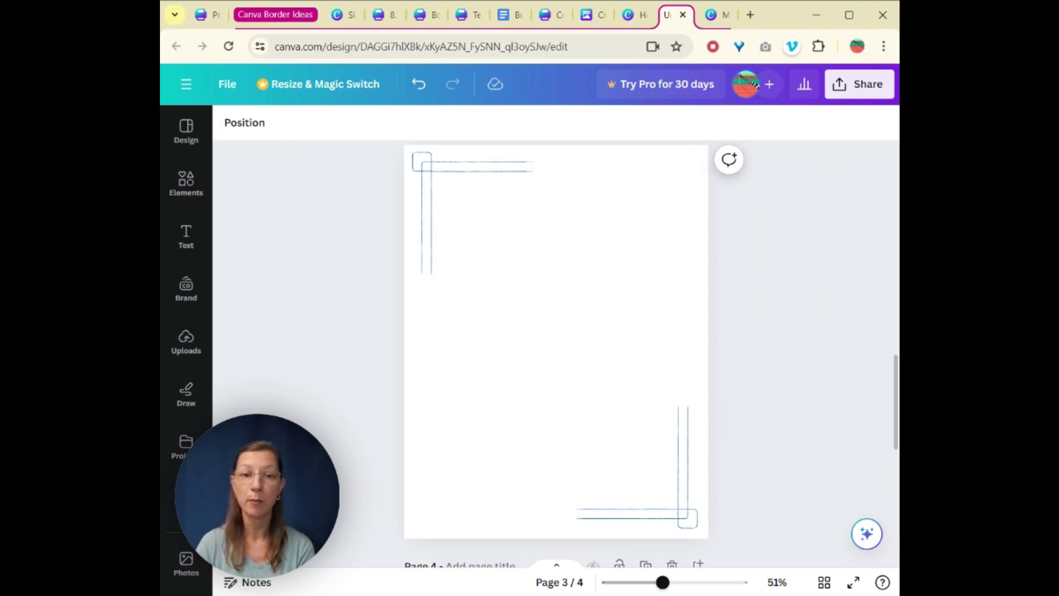
Move page 4's gold vine corner to the top-right corner.
{"action": "scroll", "coordinate": [709, 393], "scroll_direction": "down", "scroll_amount": 6}
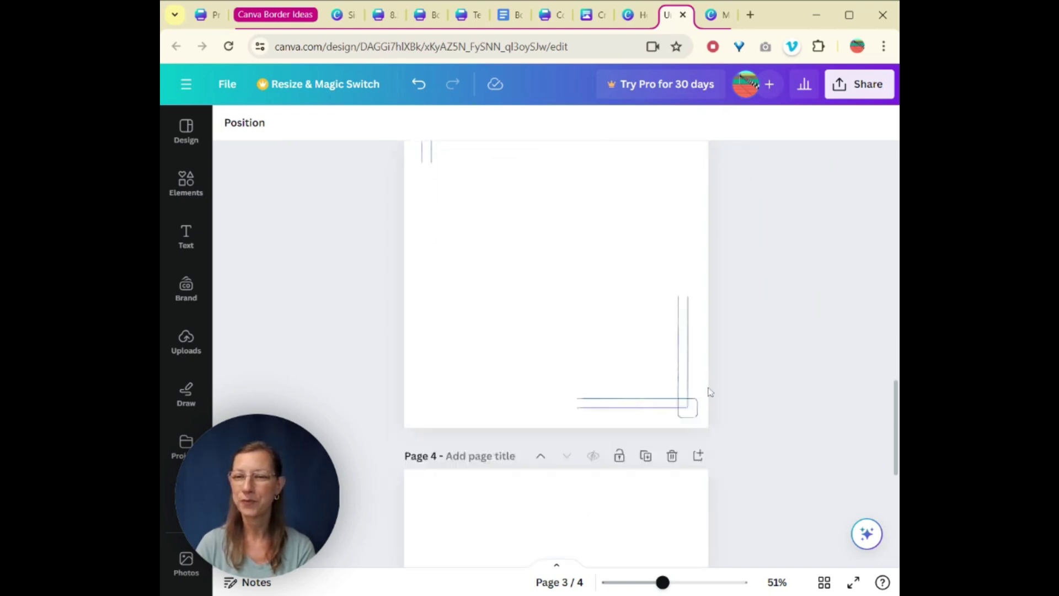
{"action": "left_click", "coordinate": [627, 323]}
{"action": "left_click_drag", "start_coordinate": [627, 322], "coordinate": [698, 235]}
Duplicate the vine, place the copy rotated 180° at bottom-left, then switch to Make your own.
{"action": "left_click", "coordinate": [614, 188]}
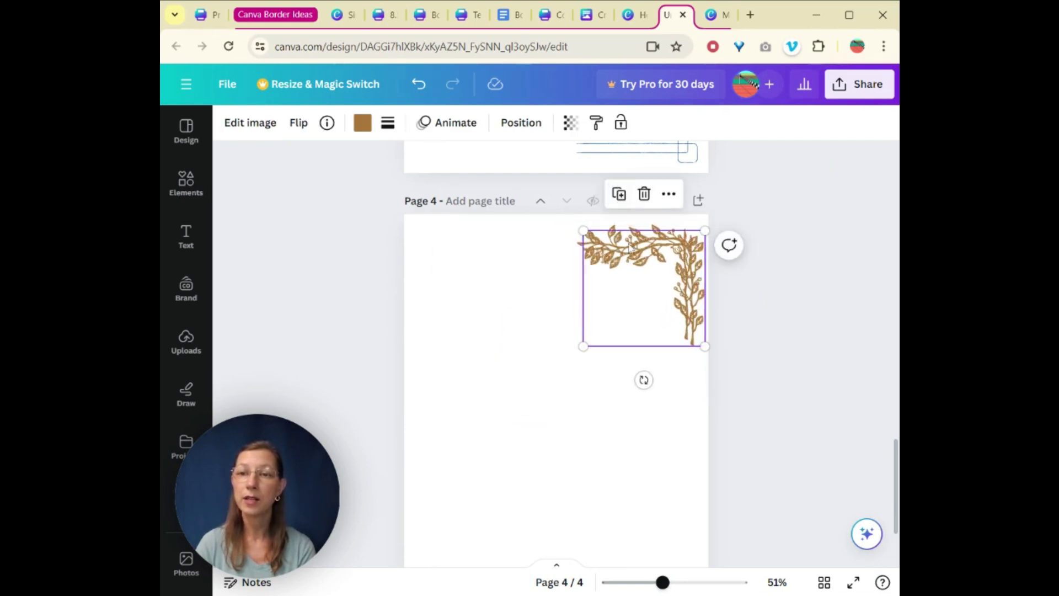
{"action": "left_click_drag", "start_coordinate": [631, 249], "coordinate": [466, 487]}
{"action": "left_click_drag", "start_coordinate": [477, 559], "coordinate": [476, 388]}
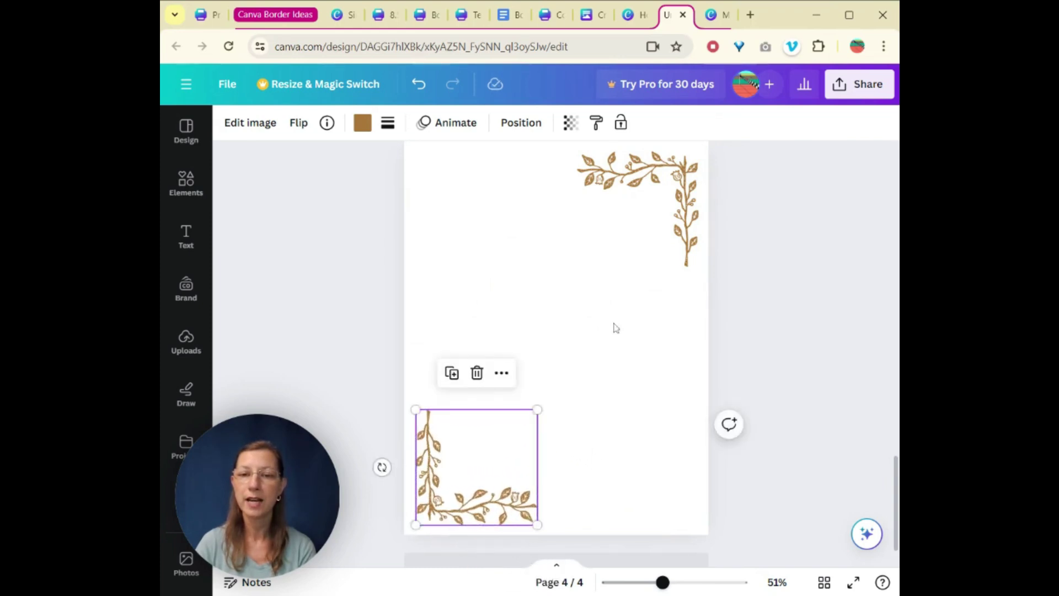
{"action": "left_click", "coordinate": [617, 326]}
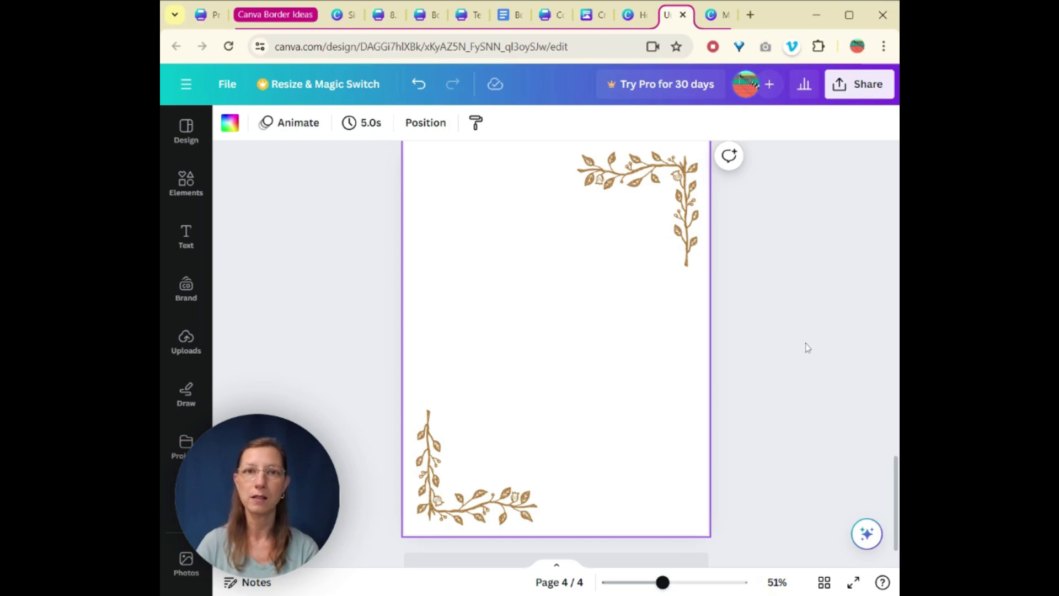
{"action": "left_click", "coordinate": [389, 16]}
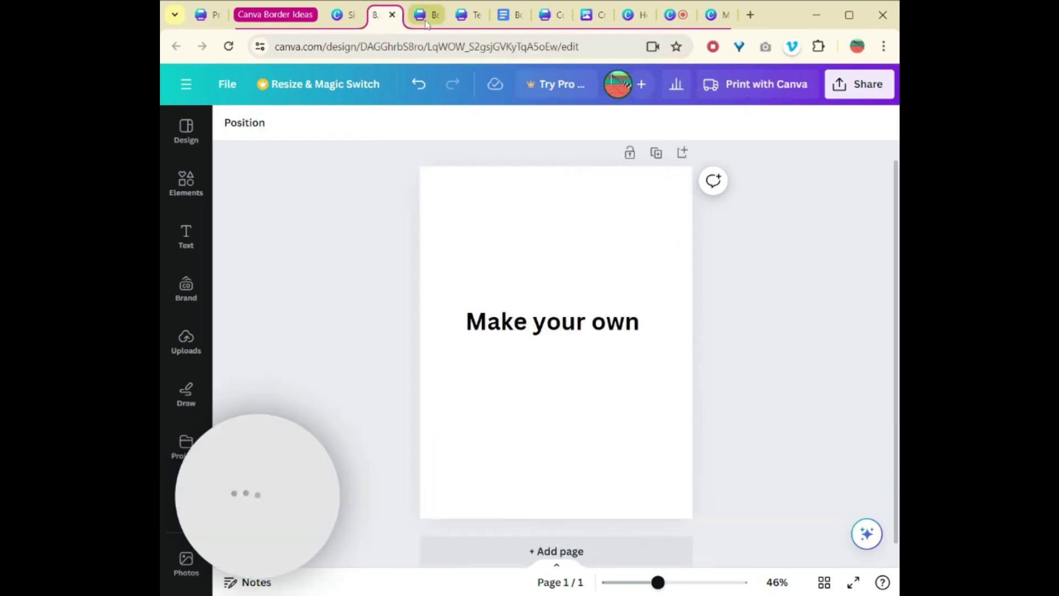
Switch to the eleven-page border collection design shown as a page grid.
{"action": "left_click", "coordinate": [422, 17]}
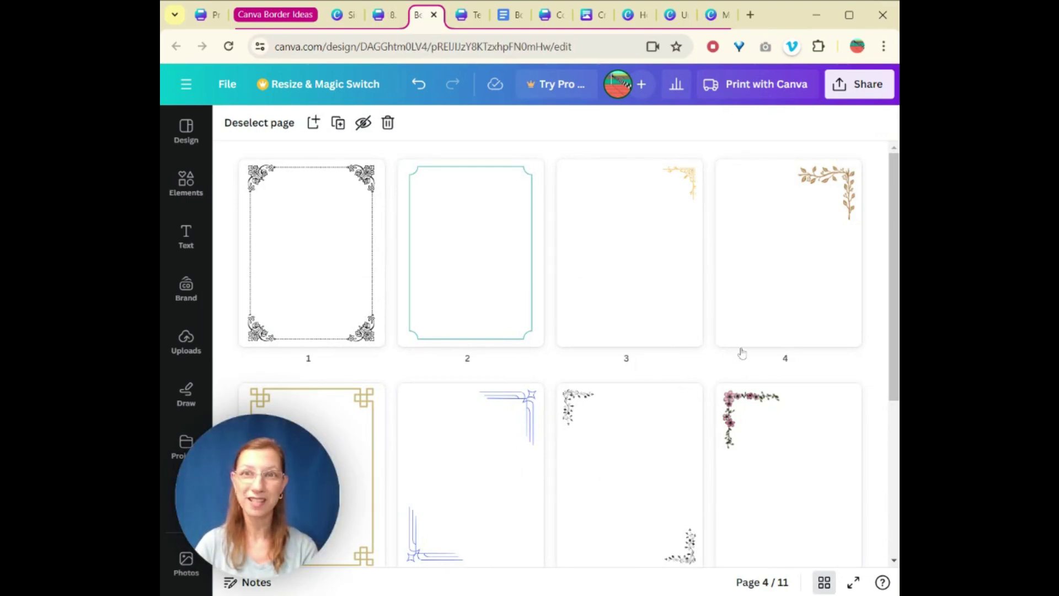
Open the white-box-over-background example, select its background image, and zoom out to 42%.
{"action": "left_click", "coordinate": [550, 16]}
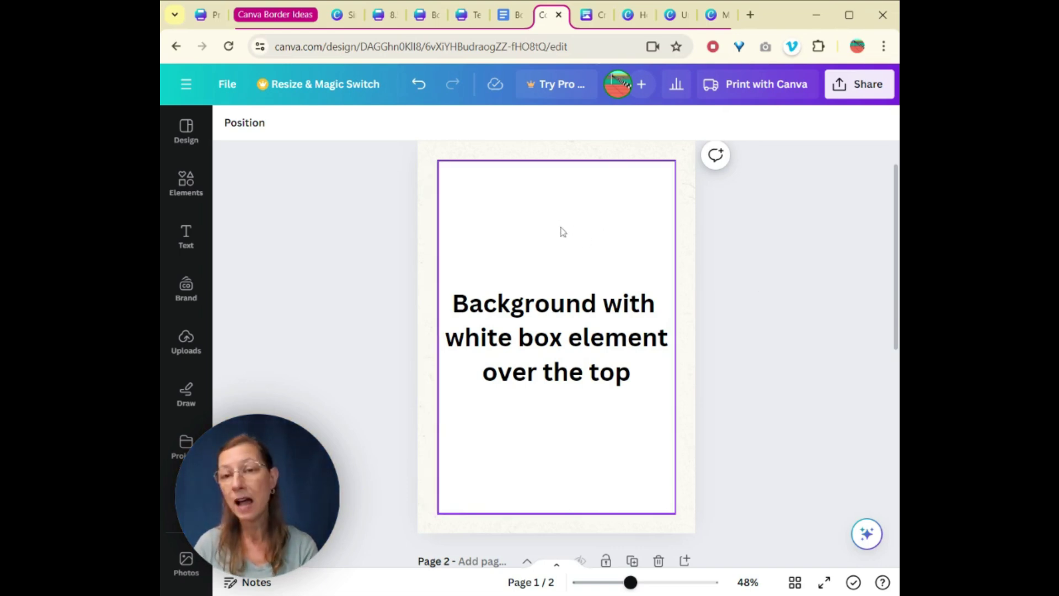
{"action": "left_click", "coordinate": [541, 157]}
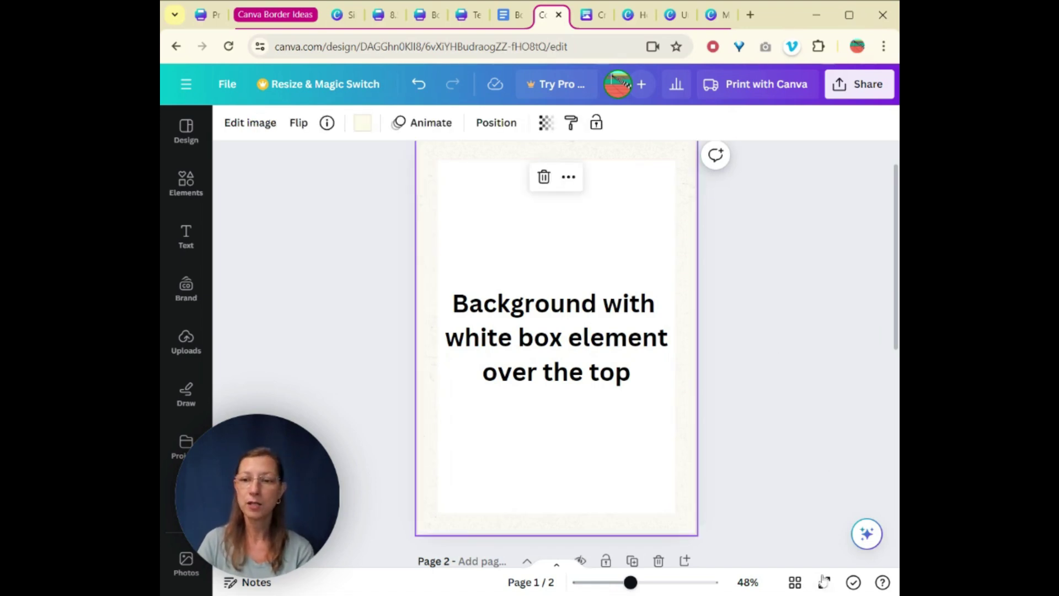
{"action": "left_click_drag", "start_coordinate": [631, 583], "coordinate": [628, 589]}
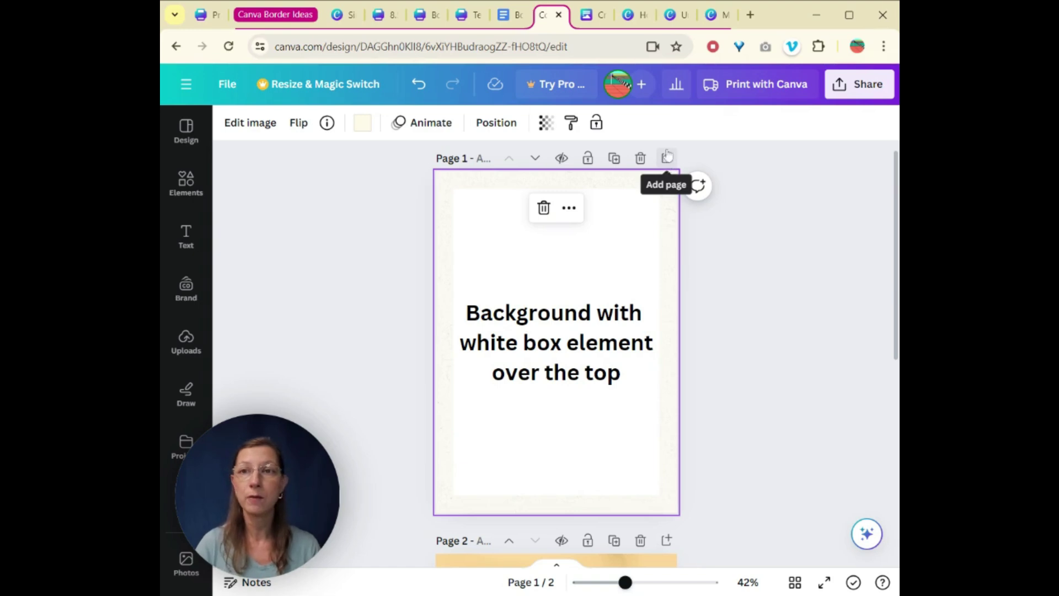
Move through the open designs to the Canva home page.
{"action": "left_click", "coordinate": [710, 17]}
{"action": "left_click", "coordinate": [670, 17]}
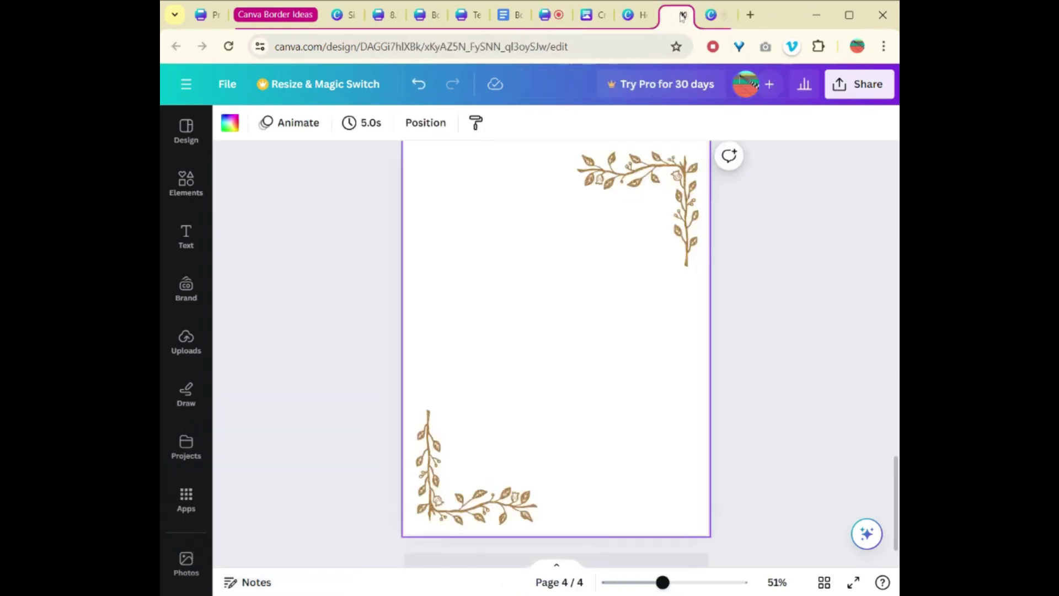
{"action": "left_click", "coordinate": [634, 17]}
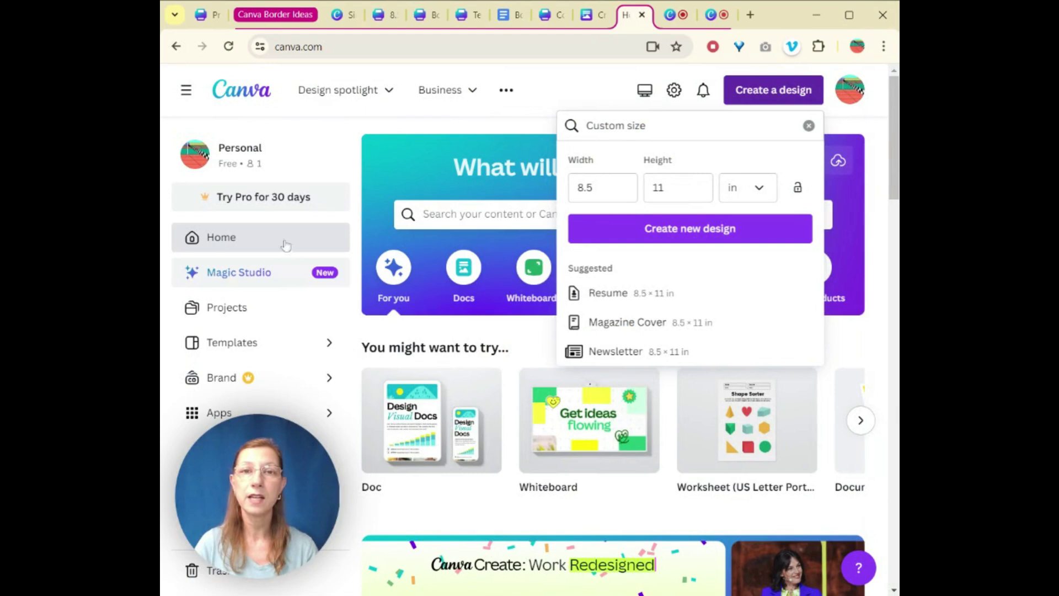
Set up a custom-size design of 8.5 × 11 inches.
{"action": "left_click", "coordinate": [803, 161]}
{"action": "left_click", "coordinate": [602, 229]}
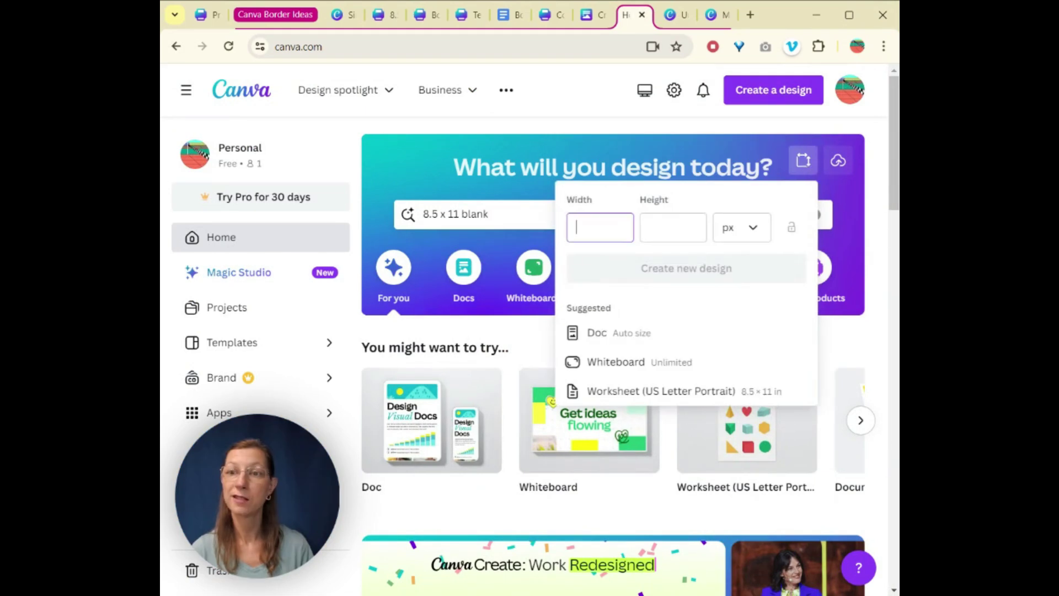
{"action": "left_click", "coordinate": [717, 235]}
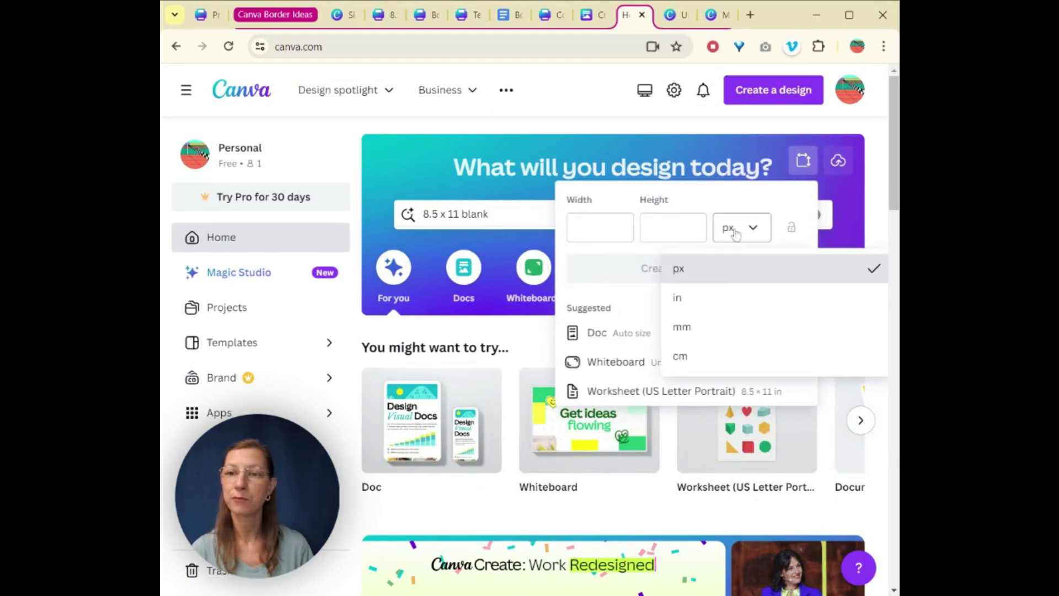
{"action": "left_click", "coordinate": [687, 300]}
{"action": "left_click", "coordinate": [600, 228]}
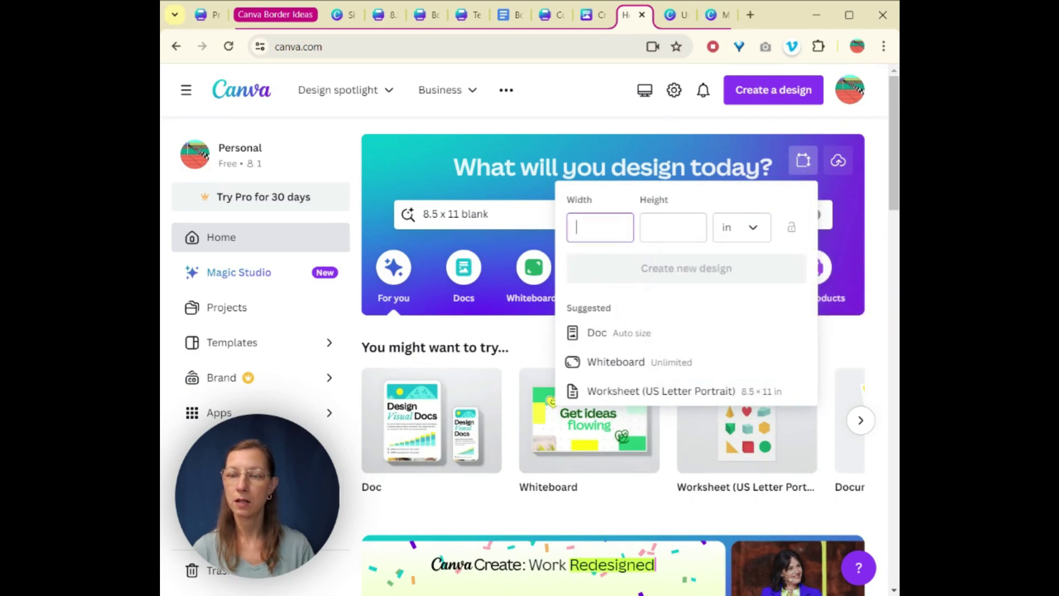
{"action": "type", "text": "8.5"}
{"action": "left_click", "coordinate": [673, 227]}
{"action": "type", "text": "11"}
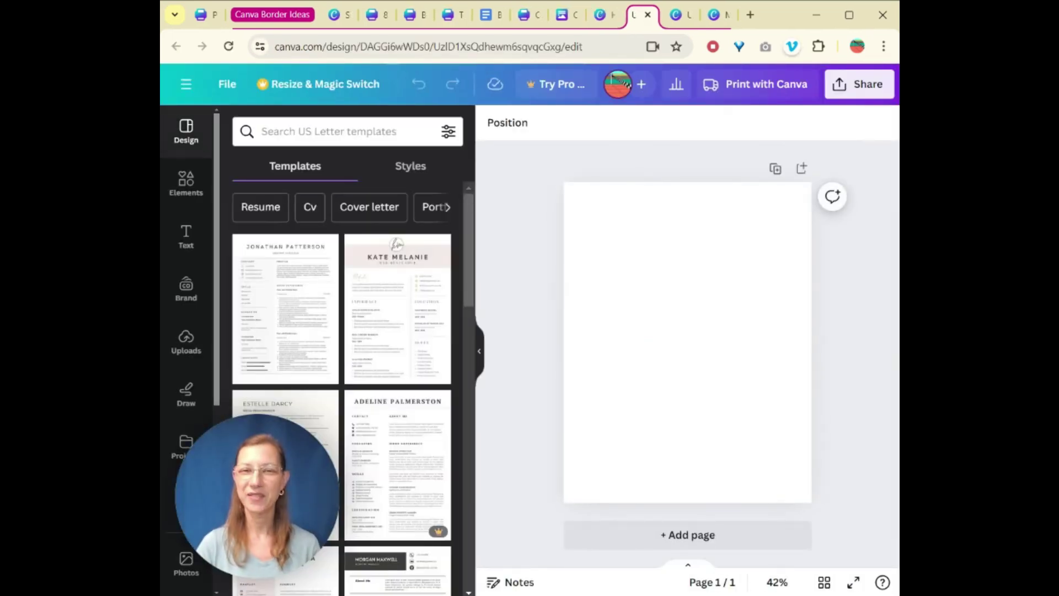
Collapse the Templates panel, select the blank page, and scroll the sidebar toward Background.
{"action": "left_click", "coordinate": [475, 353]}
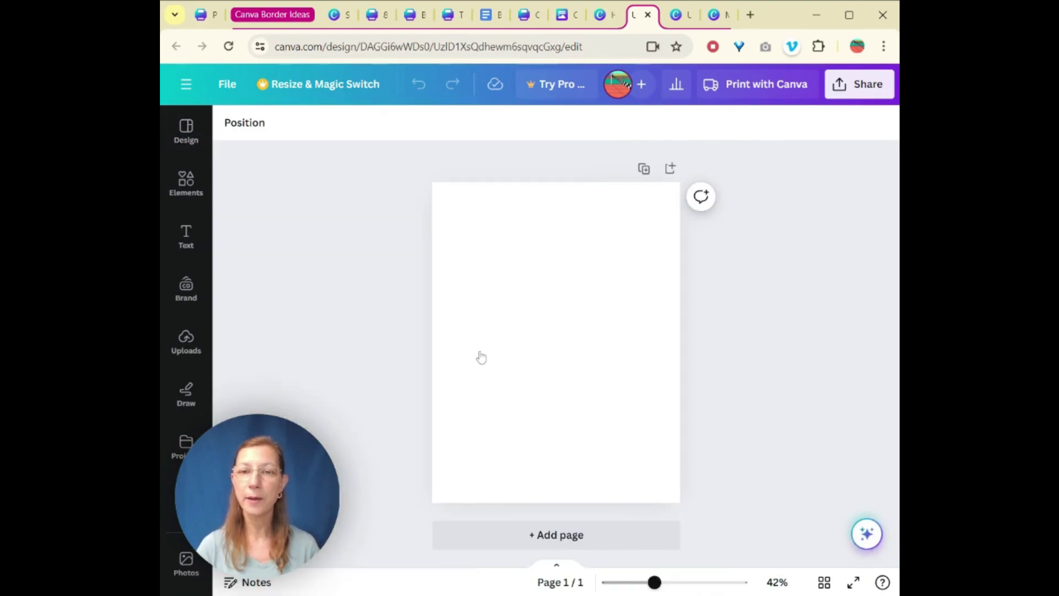
{"action": "left_click", "coordinate": [480, 357]}
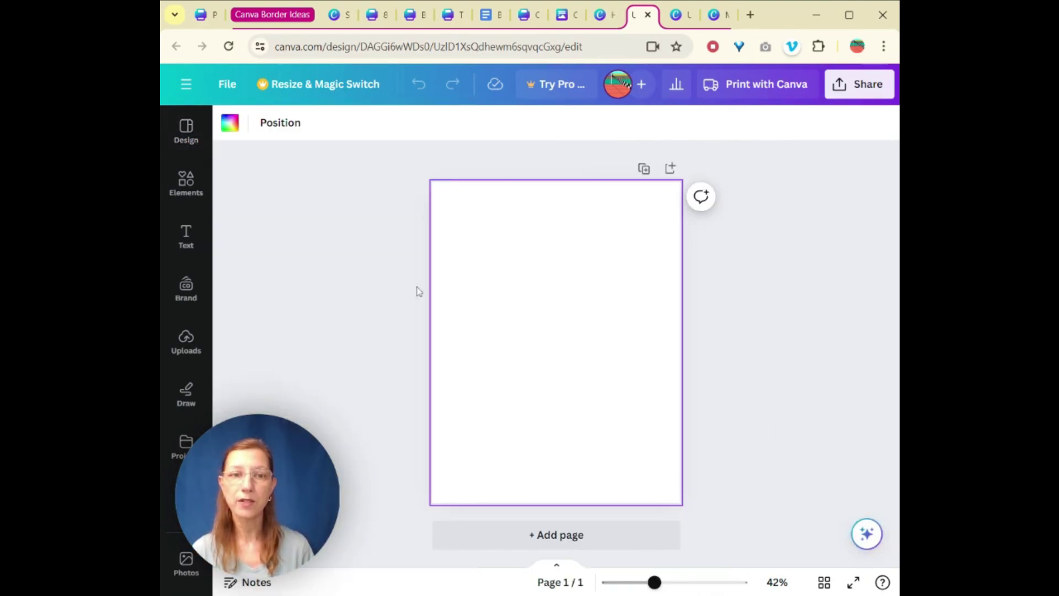
{"action": "scroll", "coordinate": [184, 386], "scroll_direction": "down", "scroll_amount": 5}
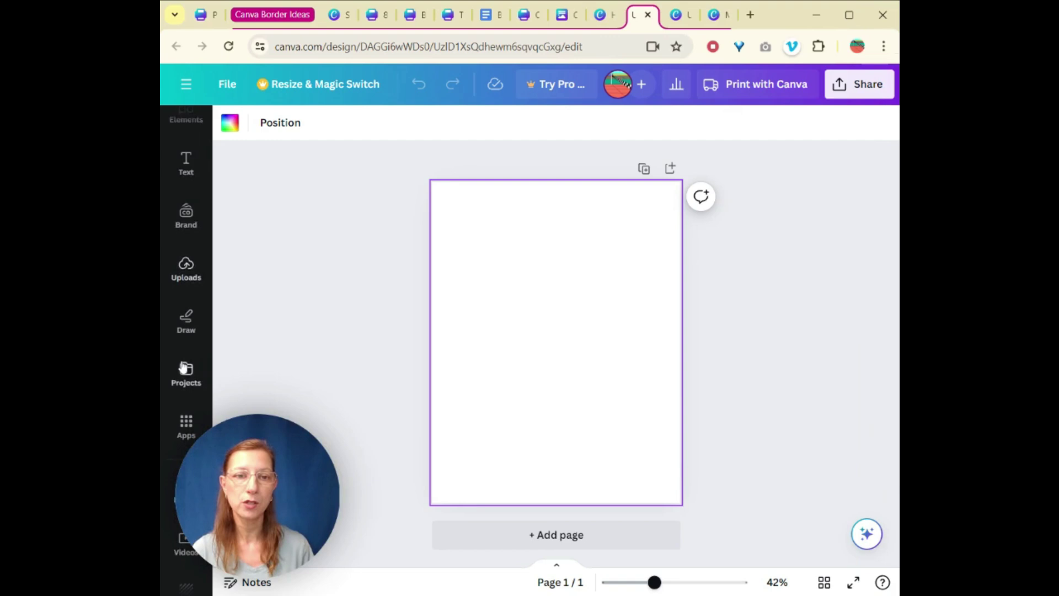
{"action": "scroll", "coordinate": [183, 366], "scroll_direction": "down", "scroll_amount": 1}
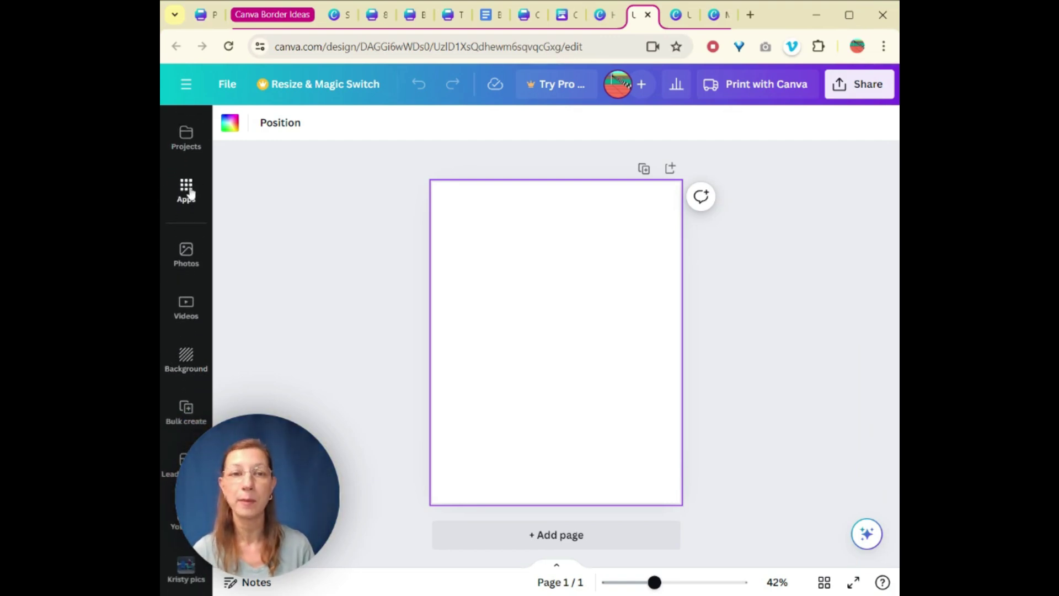
Apply the photo of two white chairs and a woven basket as the page background.
{"action": "left_click", "coordinate": [186, 361]}
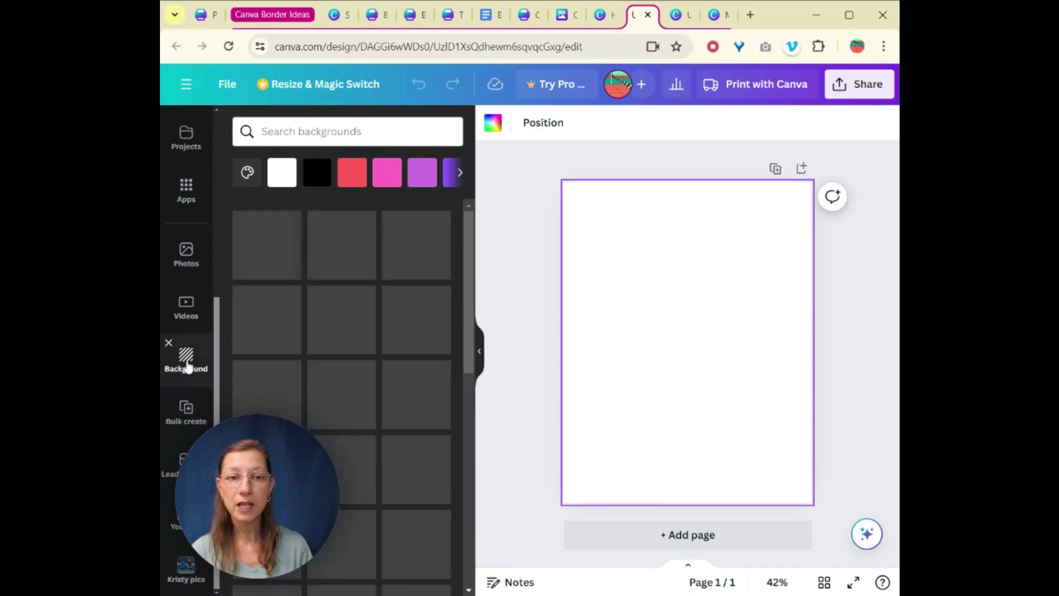
{"action": "scroll", "coordinate": [355, 314], "scroll_direction": "down", "scroll_amount": 6}
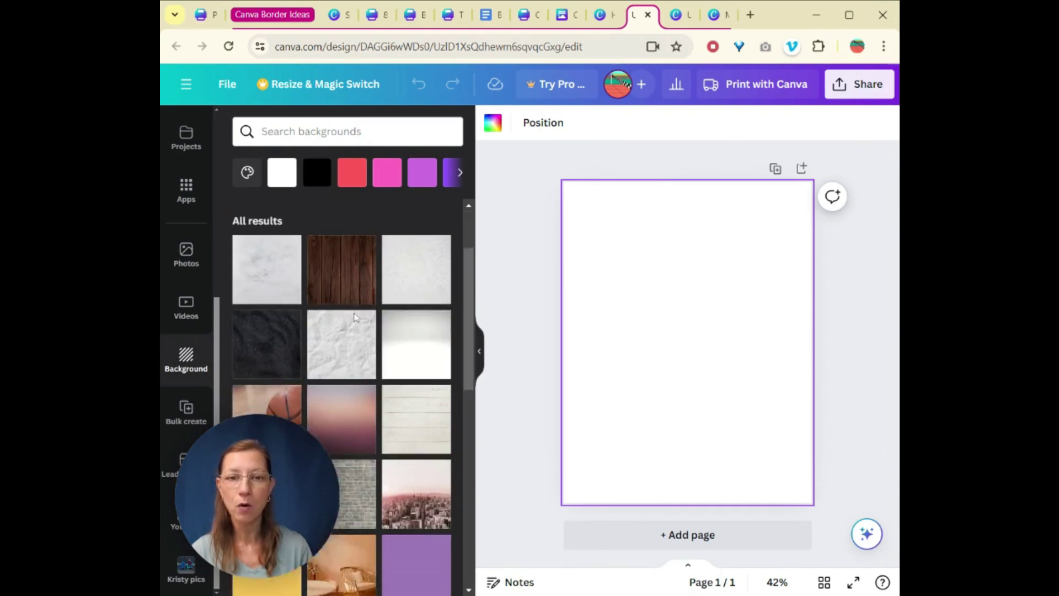
{"action": "scroll", "coordinate": [355, 318], "scroll_direction": "down", "scroll_amount": 4}
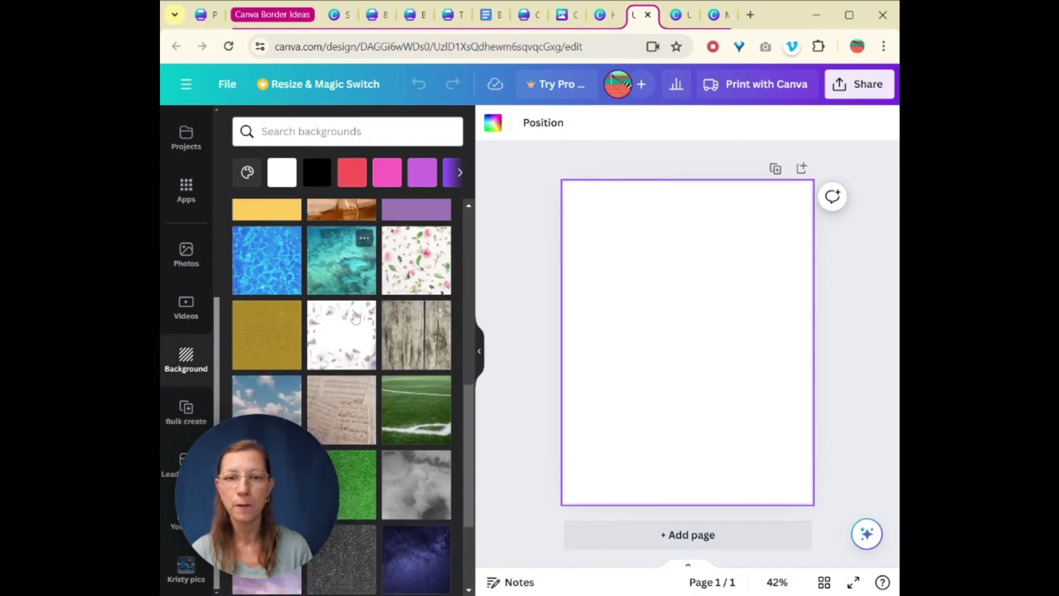
{"action": "scroll", "coordinate": [355, 319], "scroll_direction": "down", "scroll_amount": 1}
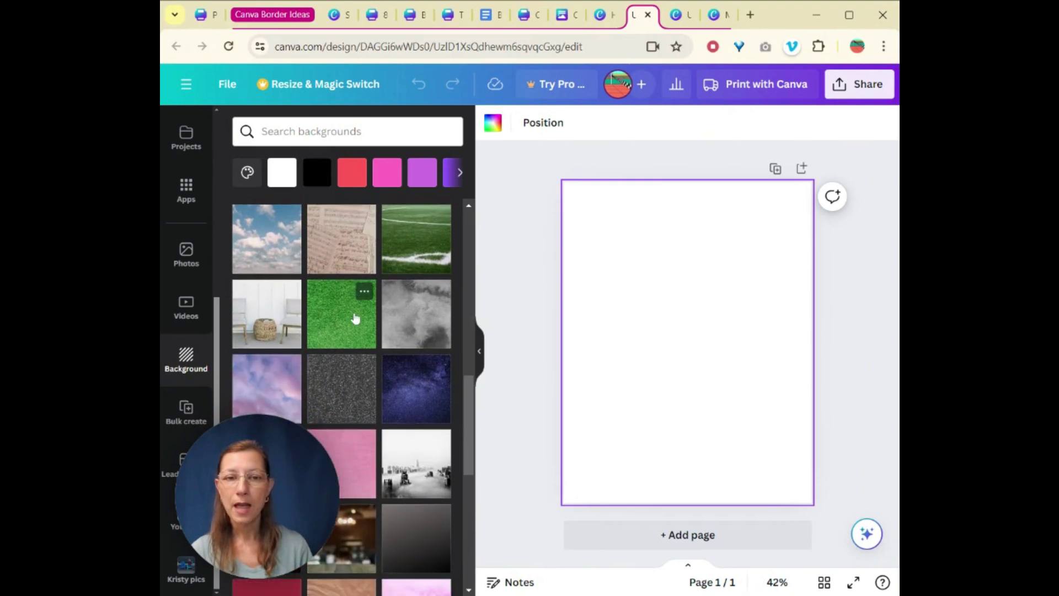
{"action": "left_click", "coordinate": [263, 330]}
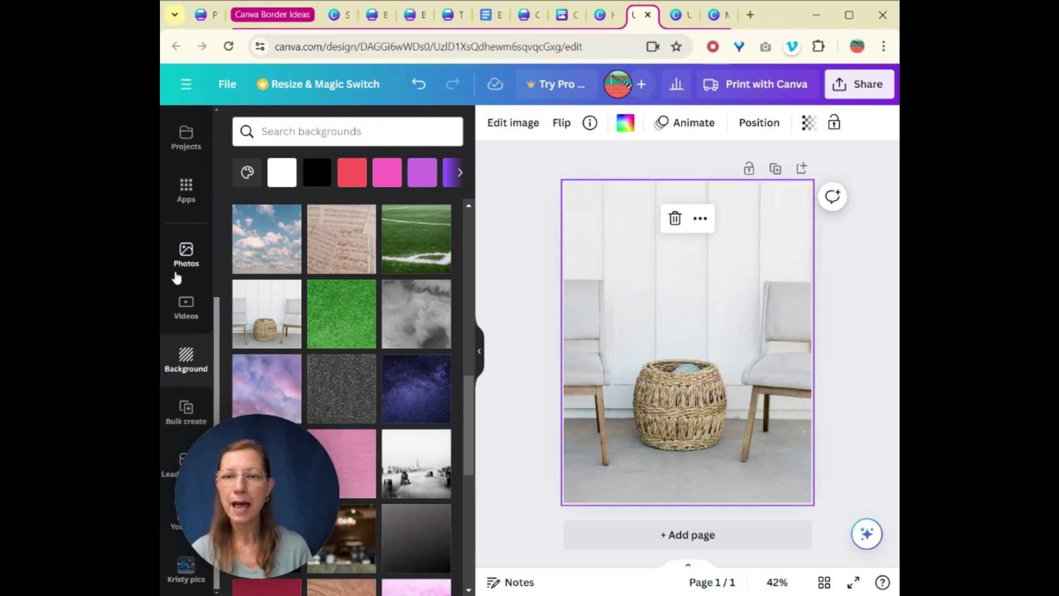
{"action": "scroll", "coordinate": [176, 277], "scroll_direction": "up", "scroll_amount": 5}
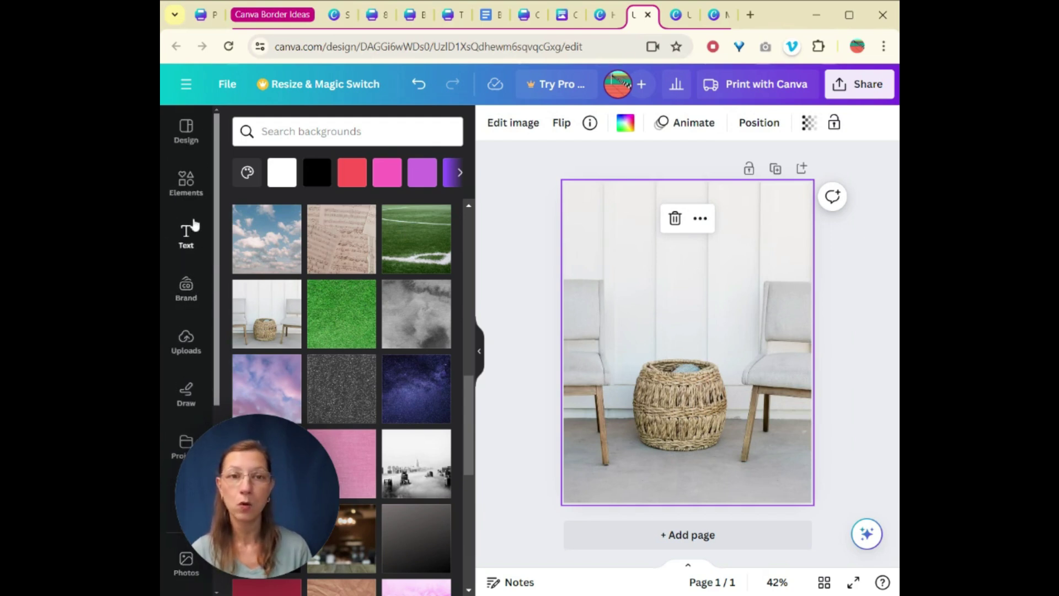
Add a square from Shapes and resize it to nearly fill the page.
{"action": "left_click", "coordinate": [186, 184]}
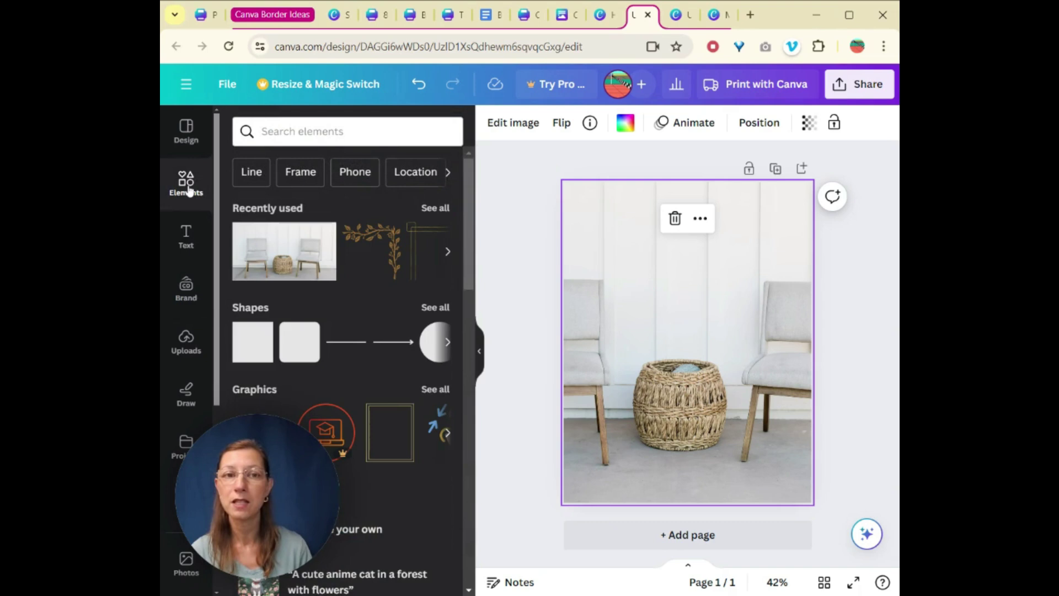
{"action": "left_click", "coordinate": [246, 354]}
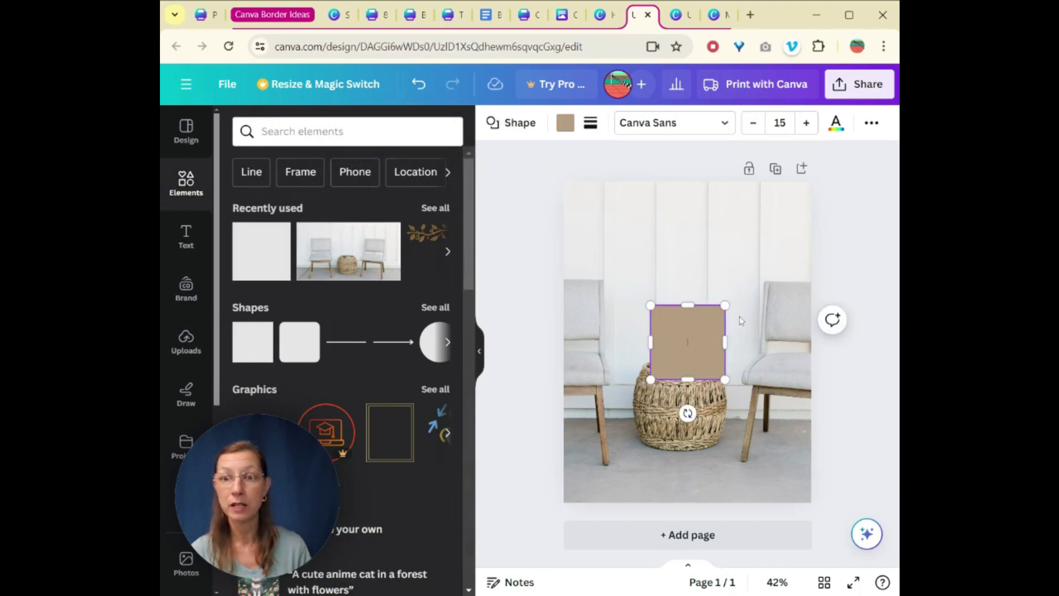
{"action": "left_click_drag", "start_coordinate": [687, 305], "coordinate": [688, 208]}
{"action": "left_click_drag", "start_coordinate": [692, 258], "coordinate": [625, 269]}
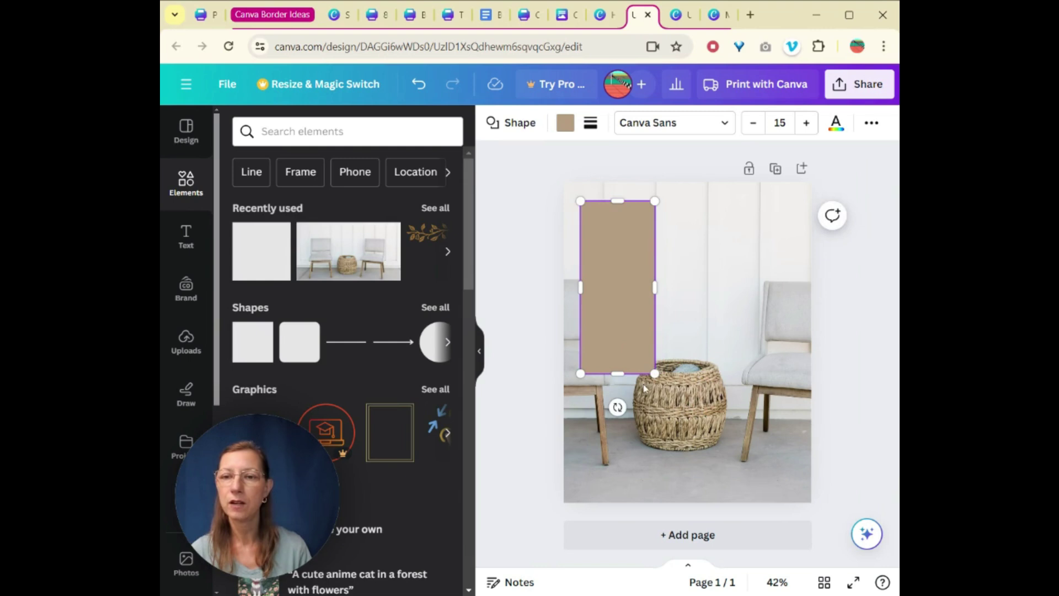
{"action": "left_click_drag", "start_coordinate": [655, 373], "coordinate": [793, 485]}
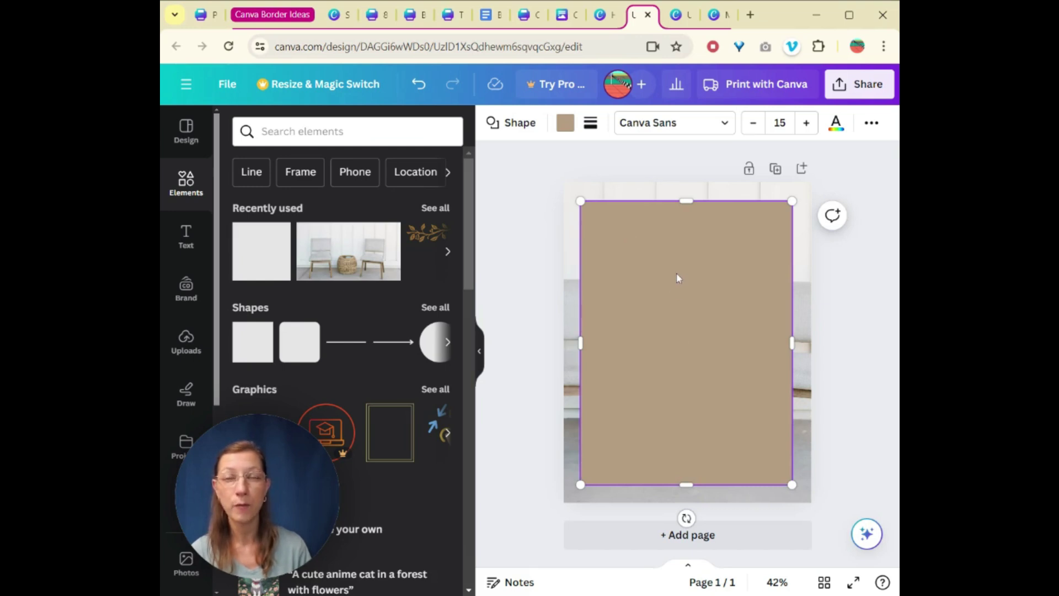
Colour the rectangle white and deselect it to preview the photo border.
{"action": "left_click", "coordinate": [565, 123]}
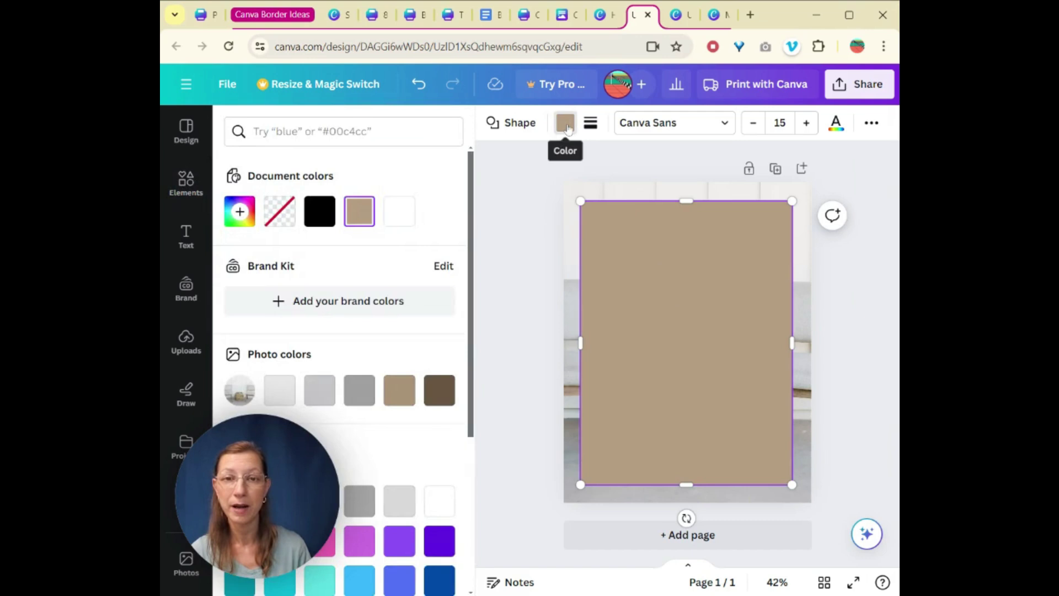
{"action": "left_click", "coordinate": [398, 216]}
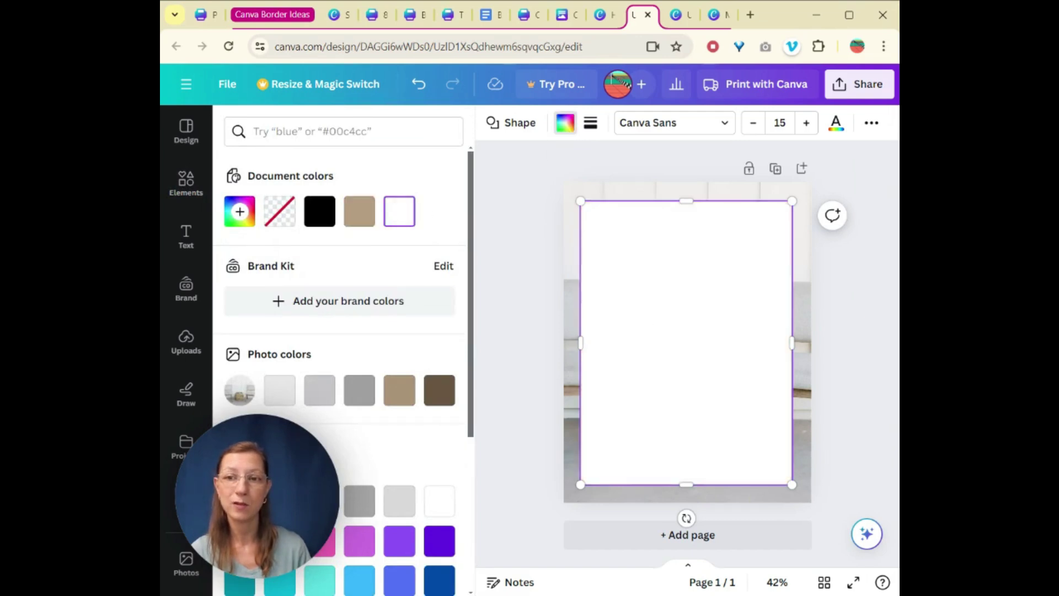
{"action": "key", "text": "Escape"}
{"action": "left_click", "coordinate": [854, 318]}
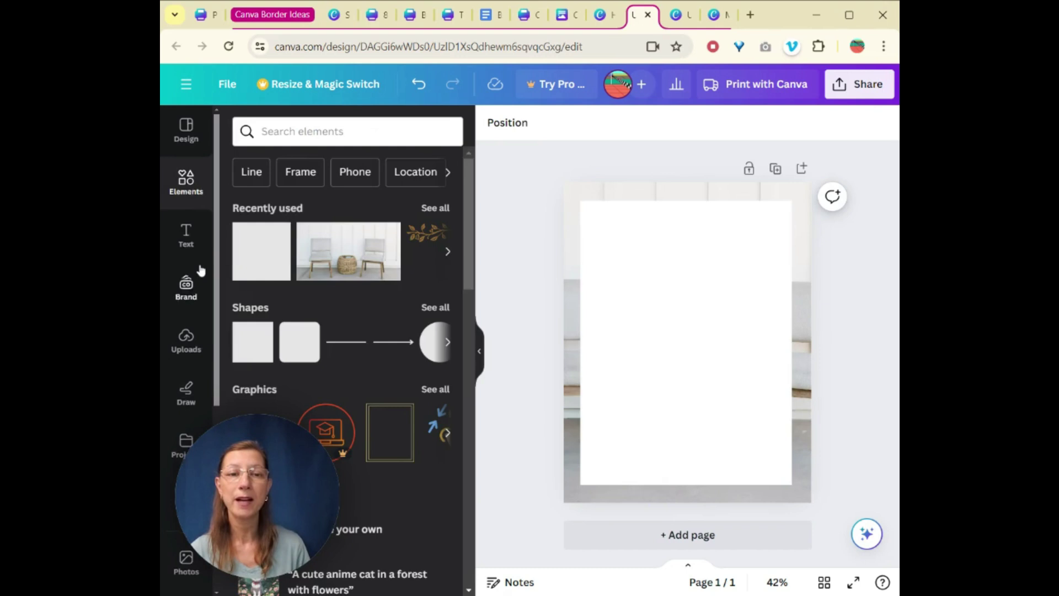
Try galaxy, pink feather and teal bokeh images as the page background.
{"action": "scroll", "coordinate": [200, 270], "scroll_direction": "down", "scroll_amount": 4}
{"action": "scroll", "coordinate": [200, 268], "scroll_direction": "down", "scroll_amount": 2}
{"action": "left_click", "coordinate": [185, 356]}
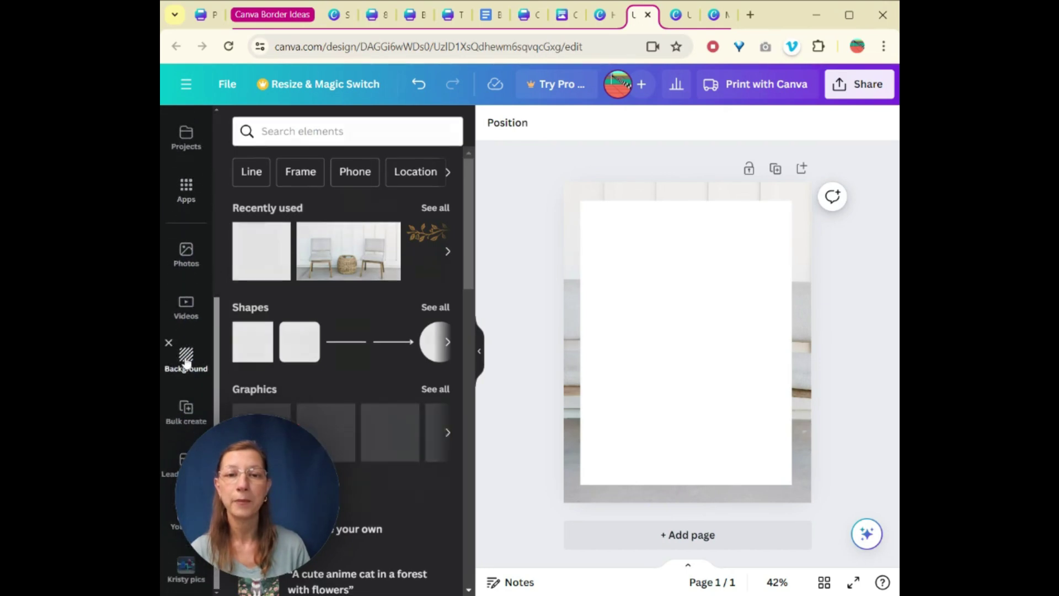
{"action": "scroll", "coordinate": [320, 388], "scroll_direction": "down", "scroll_amount": 3}
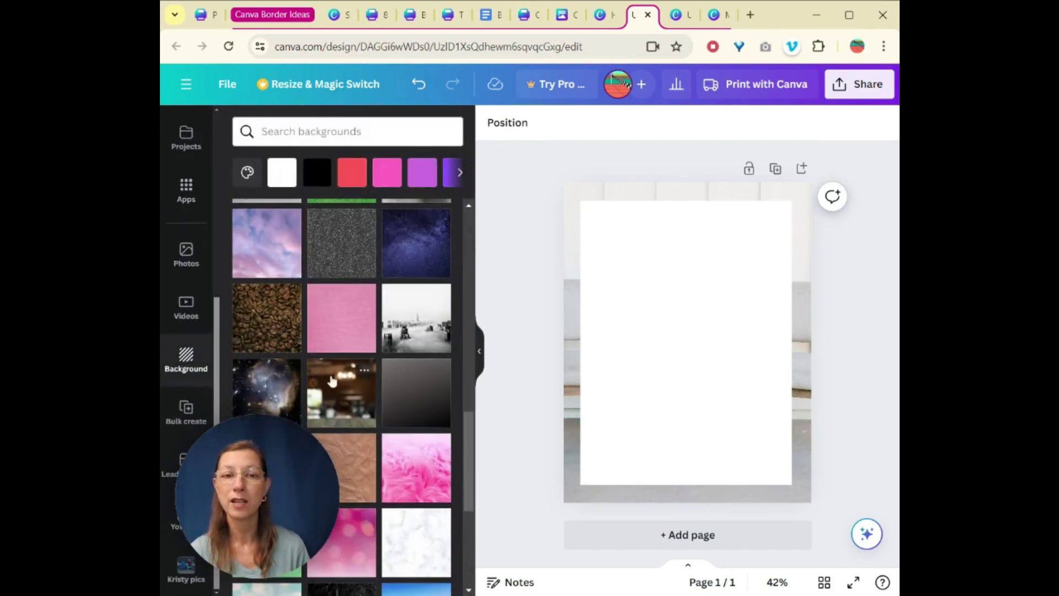
{"action": "scroll", "coordinate": [360, 386], "scroll_direction": "down", "scroll_amount": 2}
{"action": "left_click", "coordinate": [255, 334]}
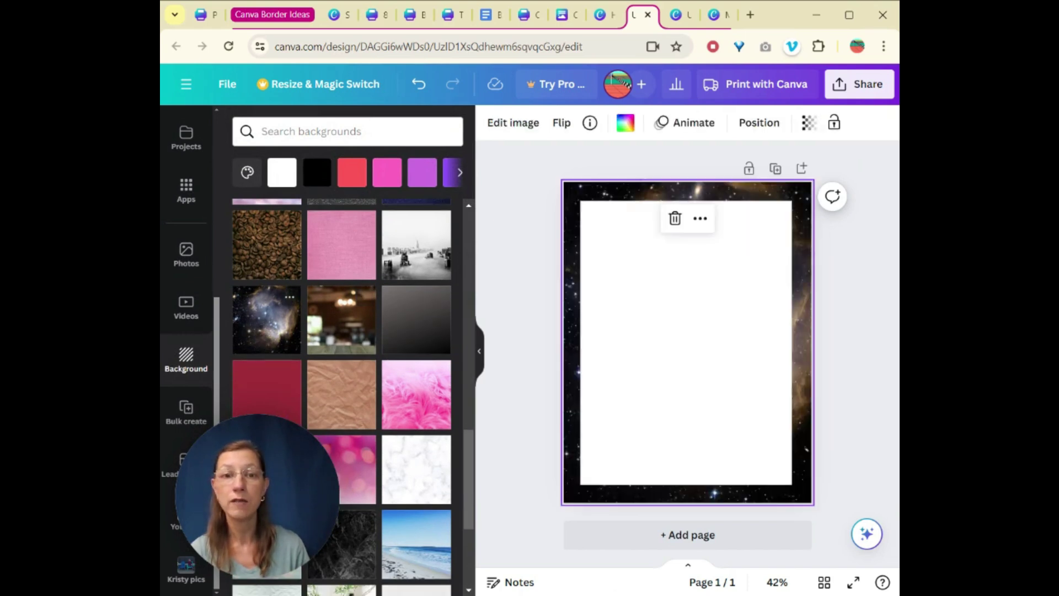
{"action": "scroll", "coordinate": [255, 334], "scroll_direction": "down", "scroll_amount": 2}
{"action": "left_click", "coordinate": [418, 337]}
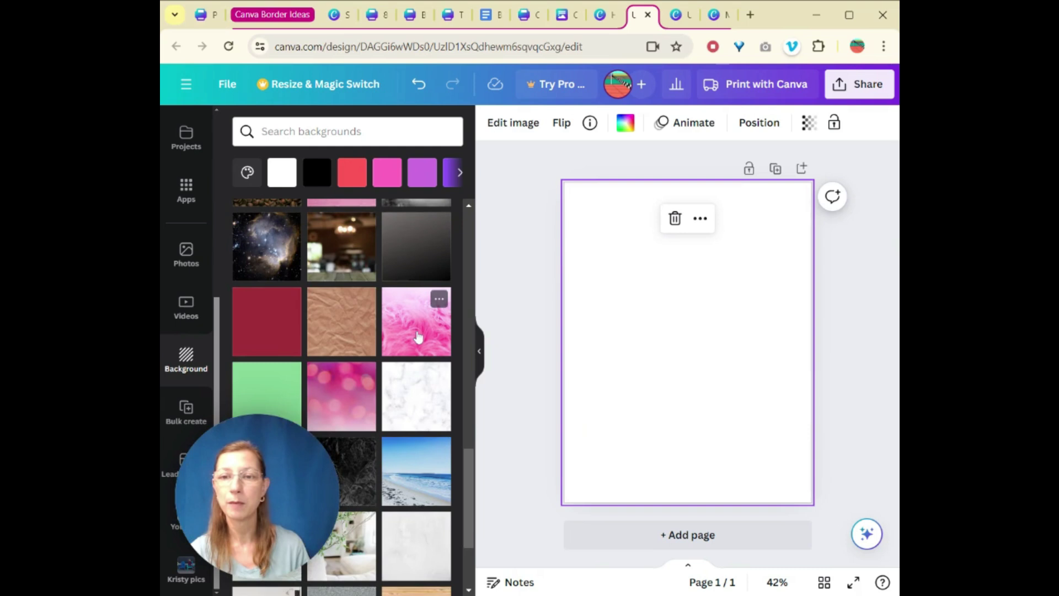
{"action": "scroll", "coordinate": [419, 336], "scroll_direction": "down", "scroll_amount": 4}
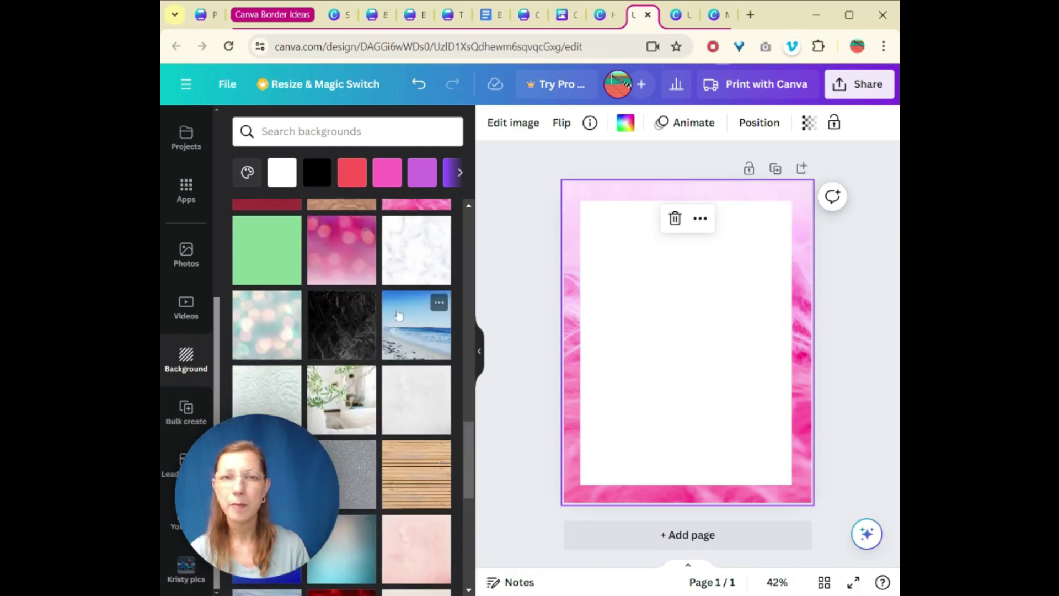
{"action": "left_click", "coordinate": [263, 333]}
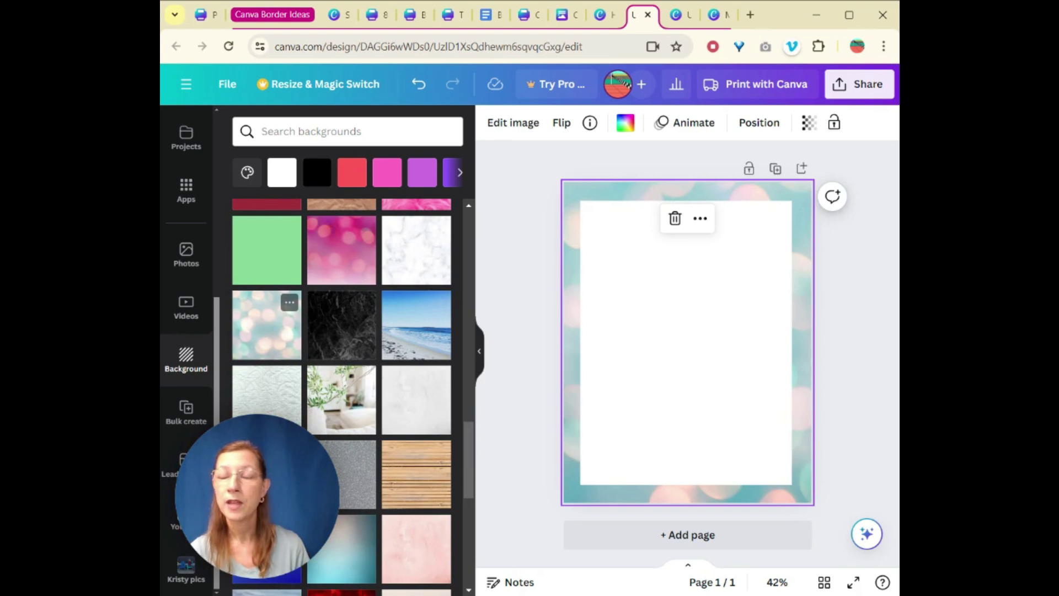
Settle on the grey seaside photo as background and deselect to preview the border.
{"action": "scroll", "coordinate": [409, 288], "scroll_direction": "down", "scroll_amount": 3}
{"action": "scroll", "coordinate": [410, 288], "scroll_direction": "down", "scroll_amount": 5}
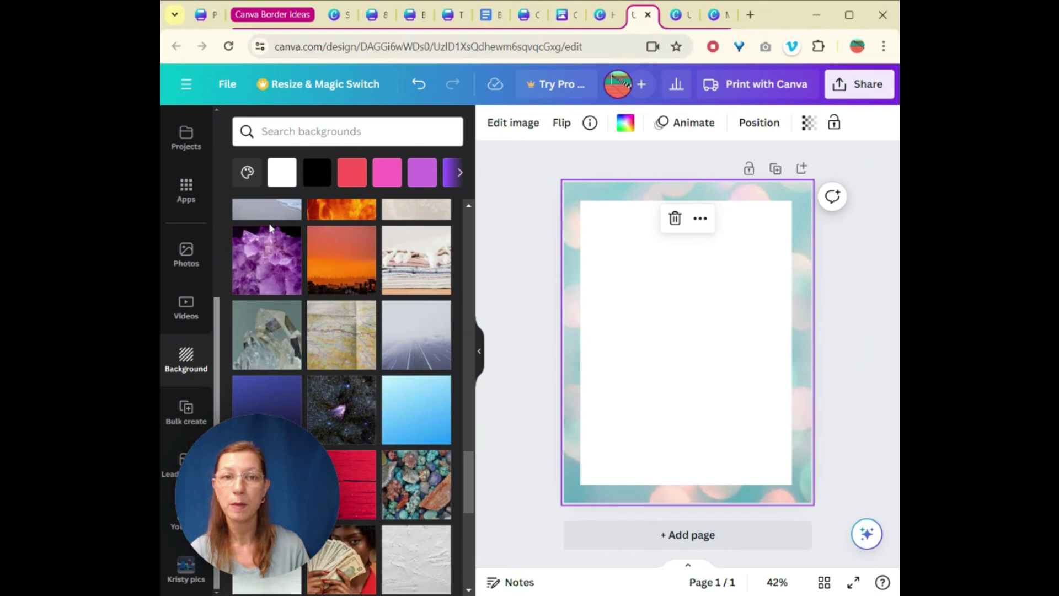
{"action": "left_click", "coordinate": [268, 218]}
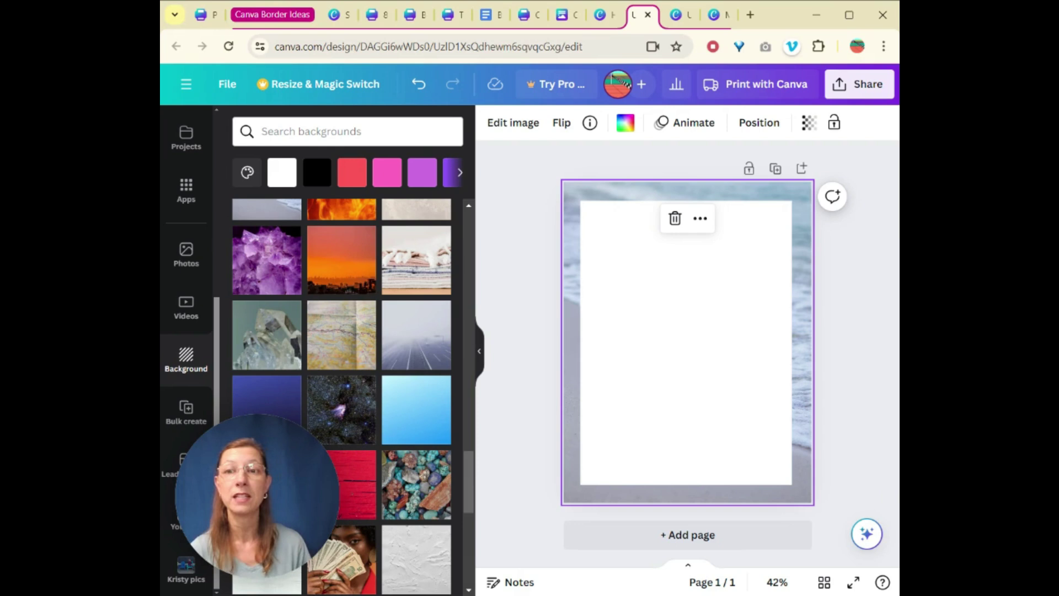
{"action": "left_click", "coordinate": [509, 305]}
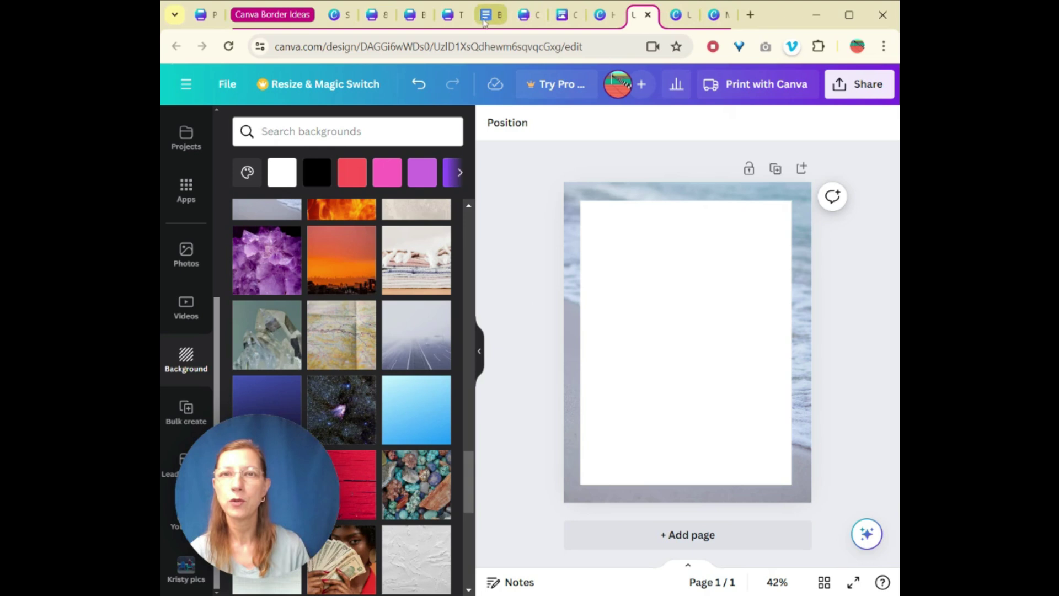
Scroll through the white-box example design's pages, then switch to the border options checklist.
{"action": "left_click", "coordinate": [527, 20]}
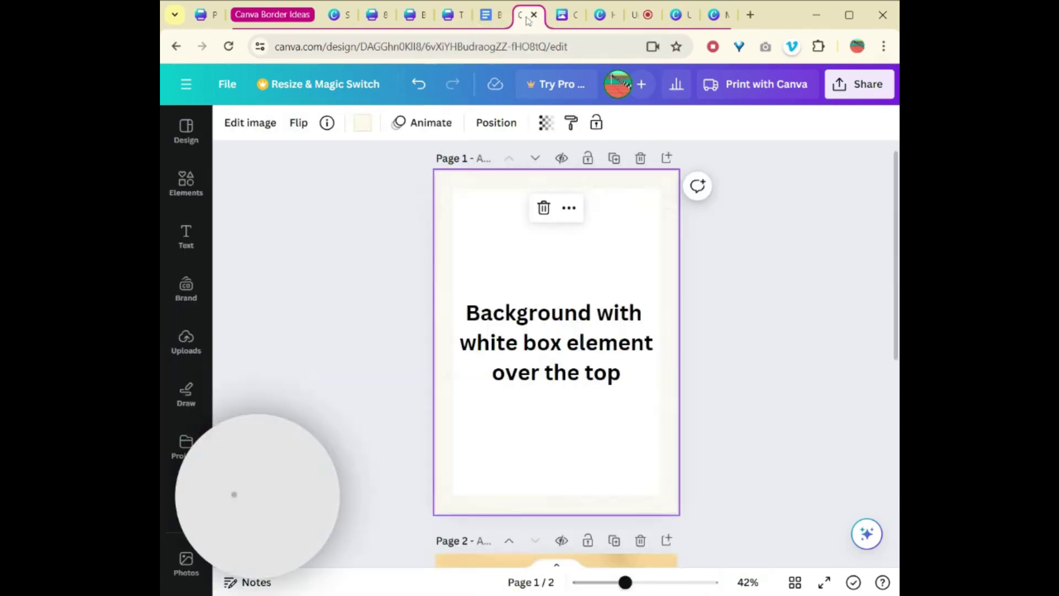
{"action": "scroll", "coordinate": [789, 331], "scroll_direction": "down", "scroll_amount": 3}
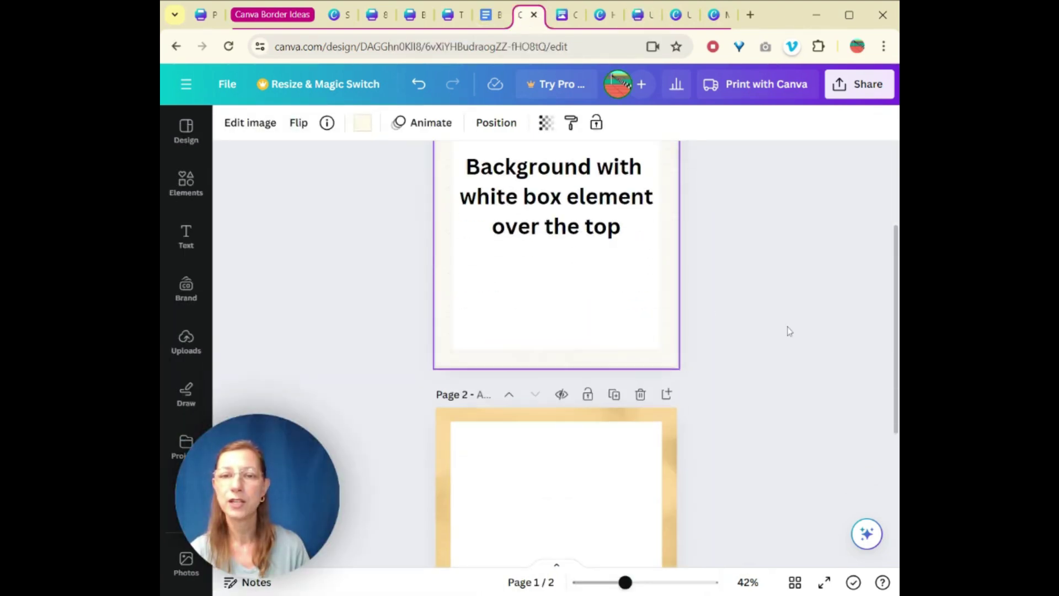
{"action": "scroll", "coordinate": [789, 331], "scroll_direction": "down", "scroll_amount": 4}
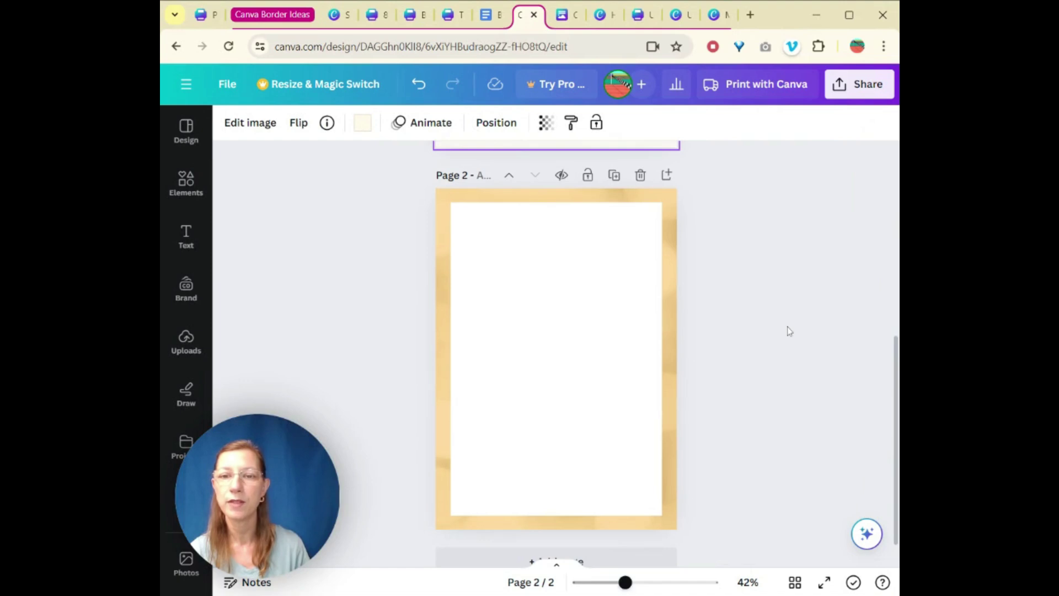
{"action": "scroll", "coordinate": [789, 331], "scroll_direction": "down", "scroll_amount": 1}
{"action": "left_click", "coordinate": [560, 17]}
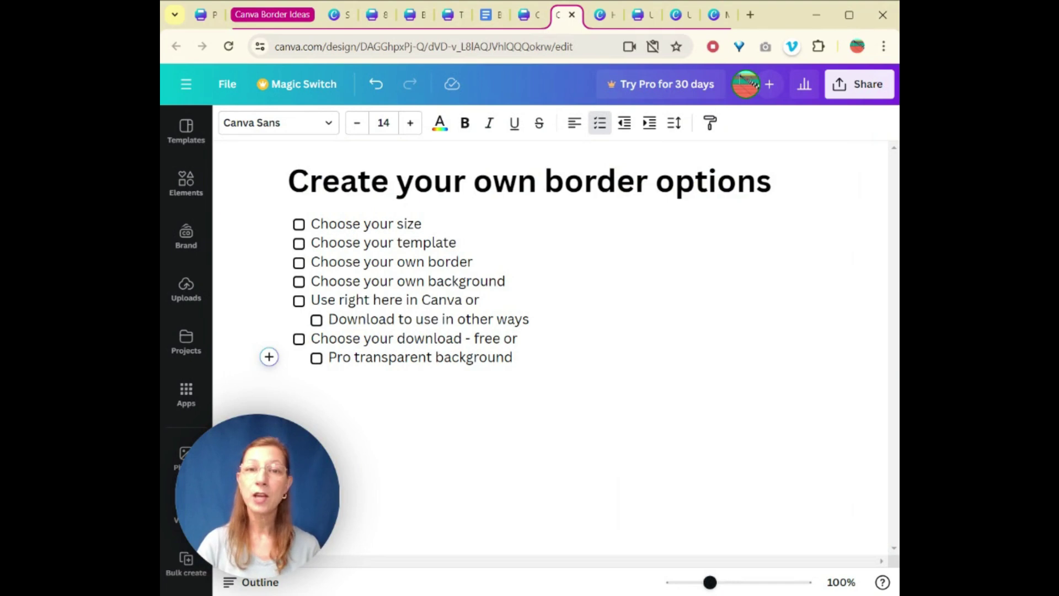
Tick Choose your size, template, own border, own background, and Use right here in Canva or.
{"action": "left_click", "coordinate": [299, 225]}
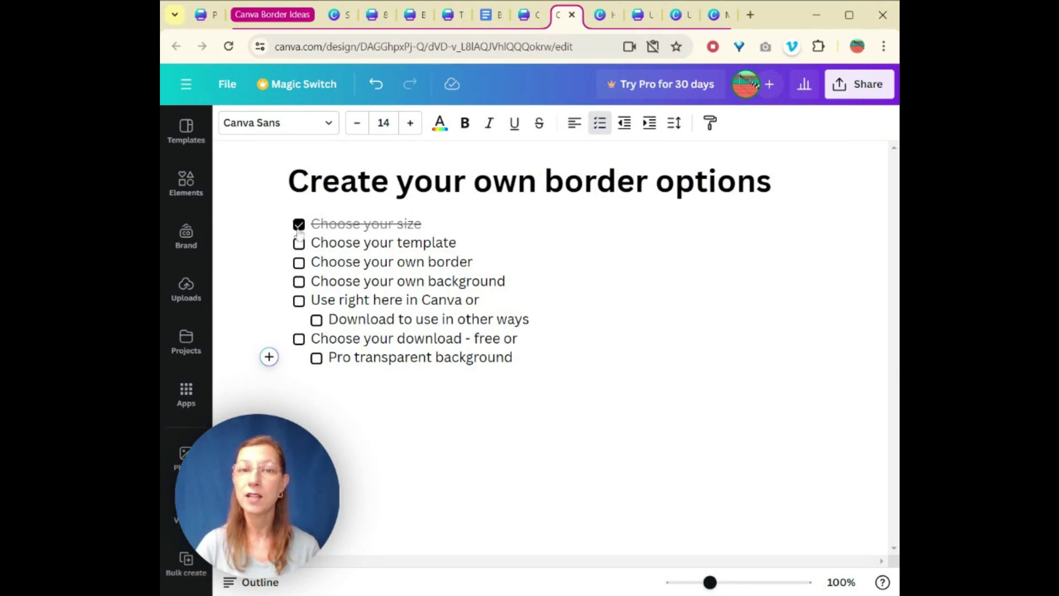
{"action": "left_click", "coordinate": [298, 244]}
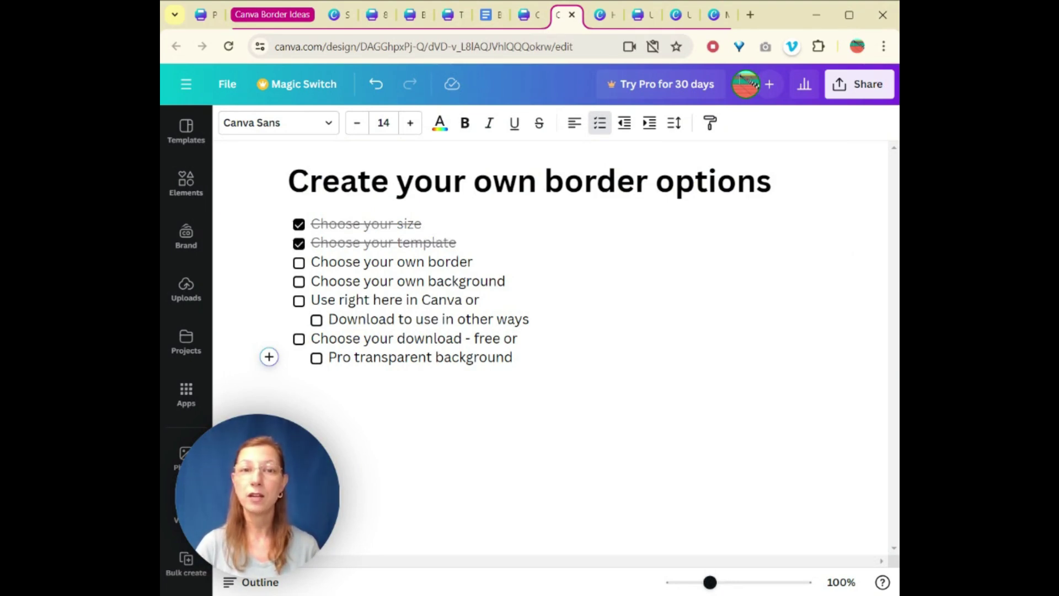
{"action": "left_click", "coordinate": [299, 264]}
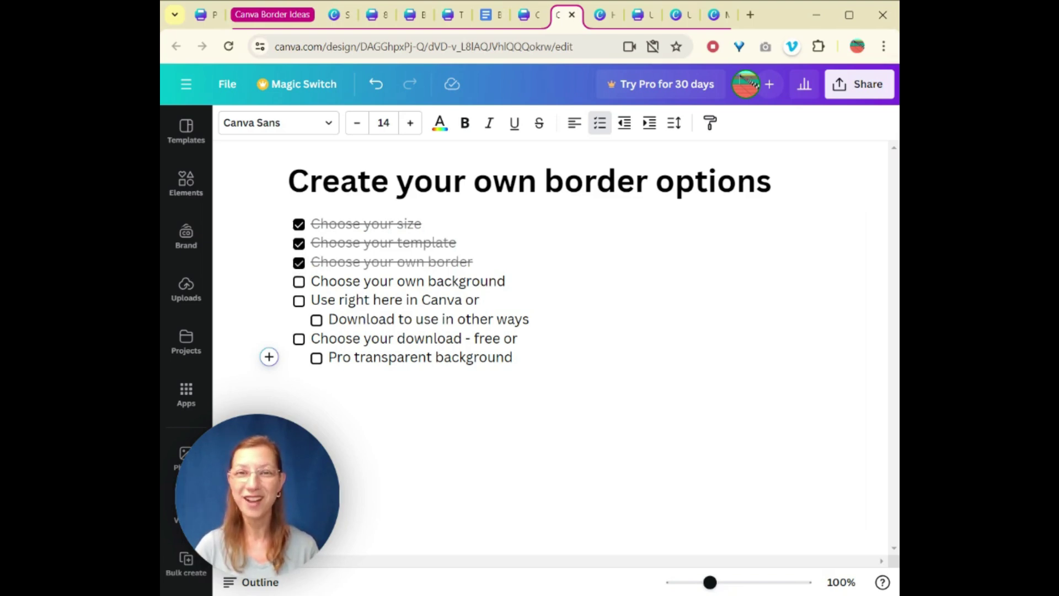
{"action": "left_click", "coordinate": [299, 282]}
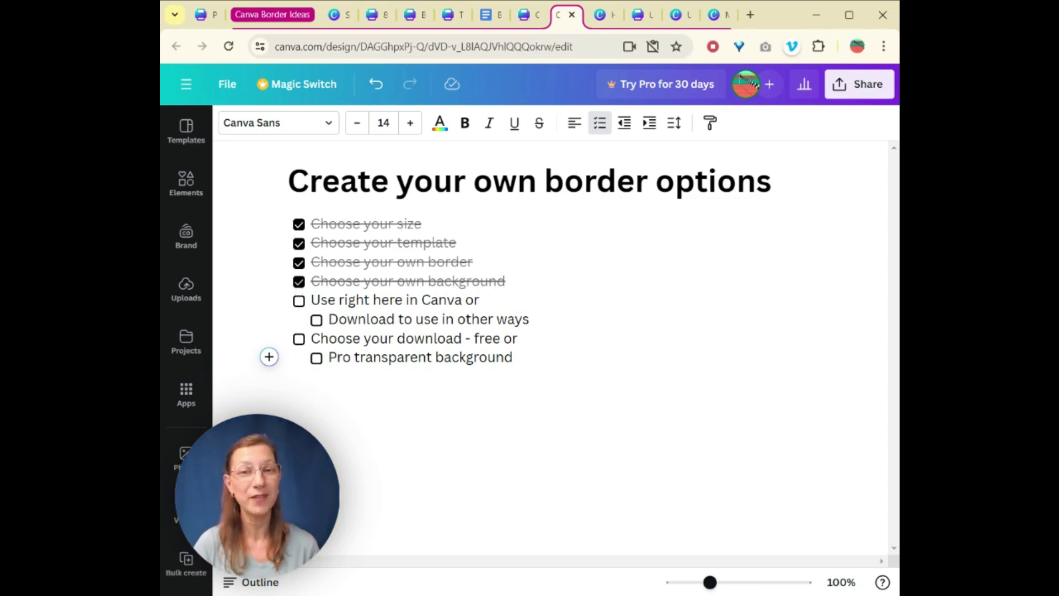
{"action": "left_click", "coordinate": [298, 302]}
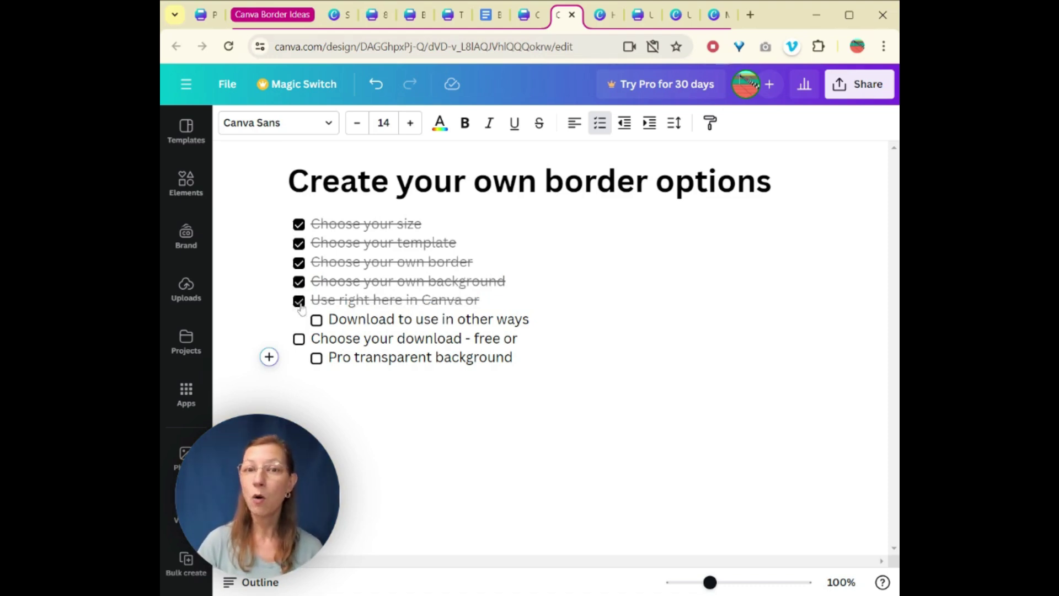